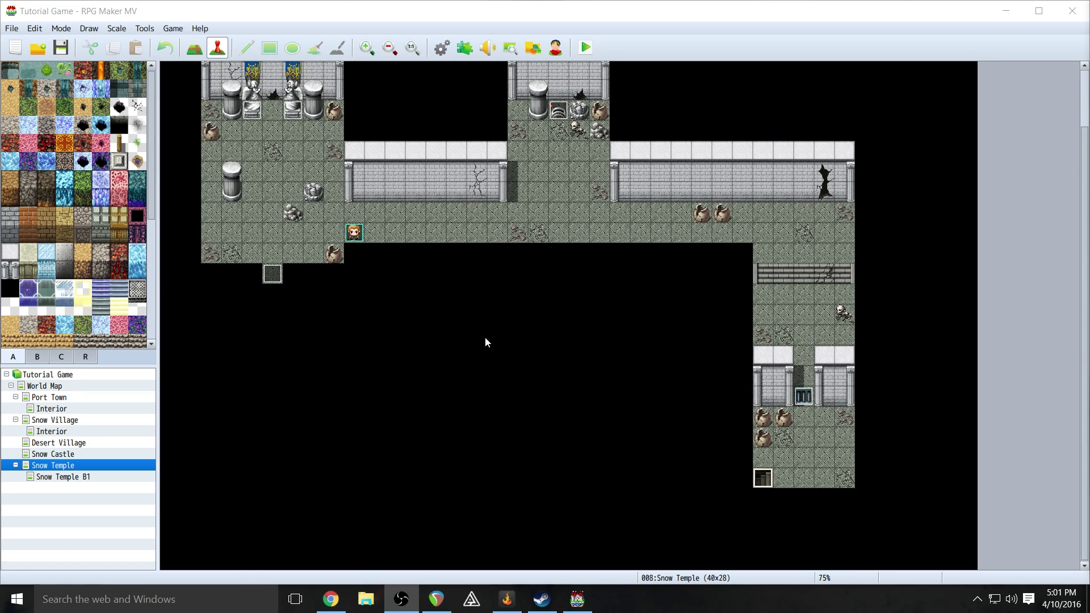
- Open the game Database and reposition its window
left_click_drag(1085, 159, 1085, 100)
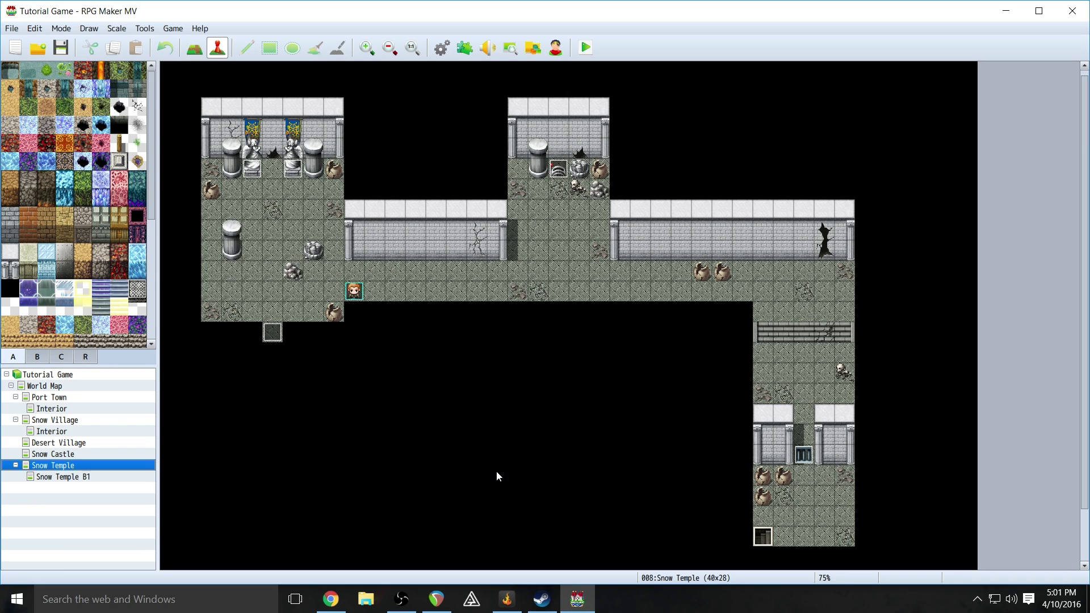
left_click(442, 48)
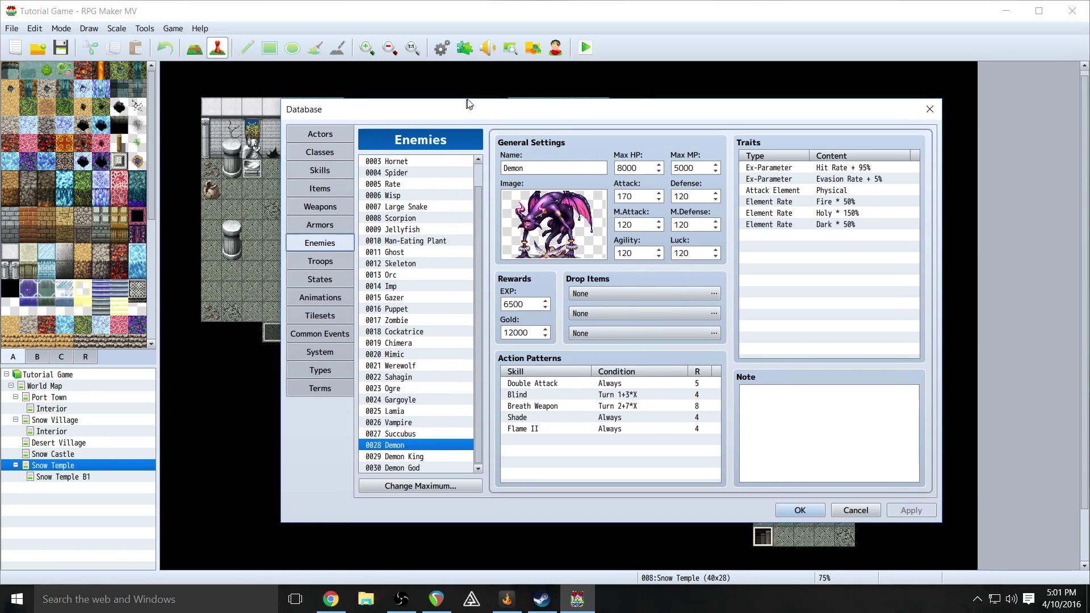
left_click_drag(469, 103, 413, 74)
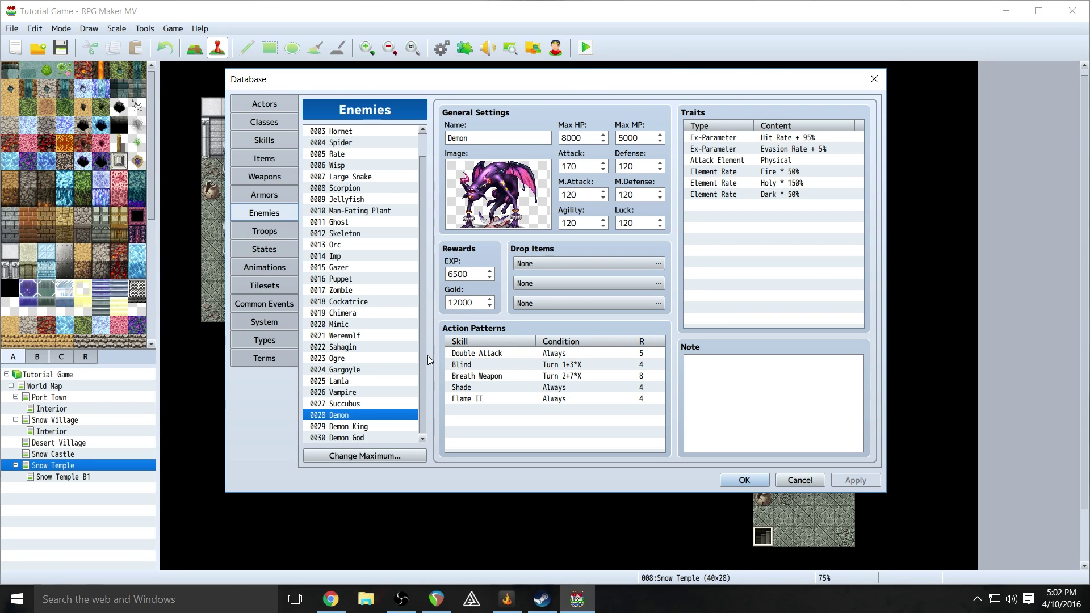
scroll(420, 359, "up", 1)
- Browse existing enemies from Large Snake down to Gargoyle and Succubus
left_click(340, 142)
left_click(360, 199)
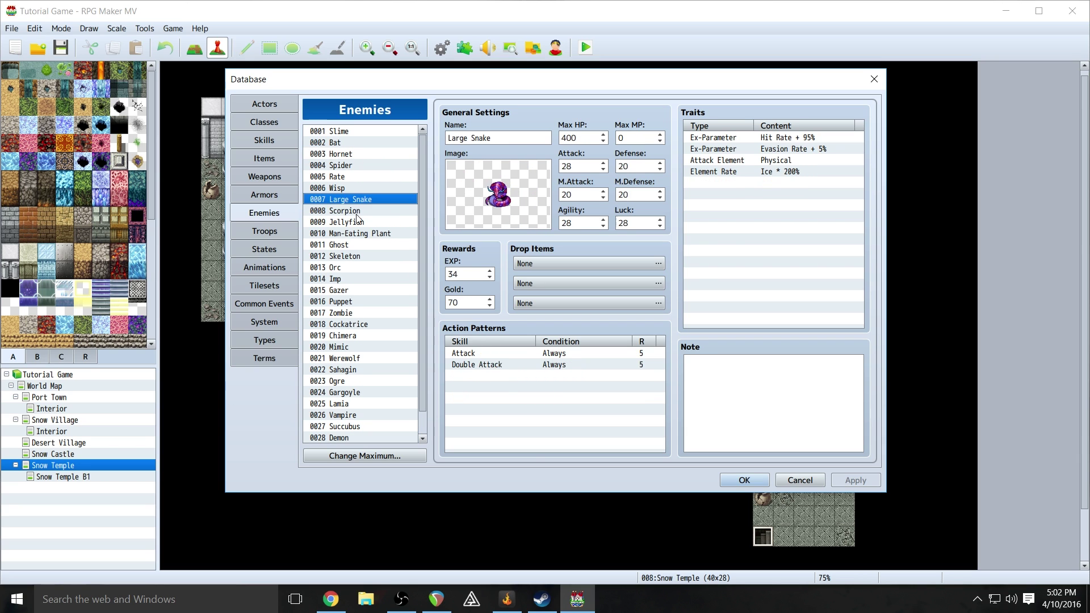
left_click(353, 256)
left_click(348, 313)
left_click(346, 346)
left_click(341, 394)
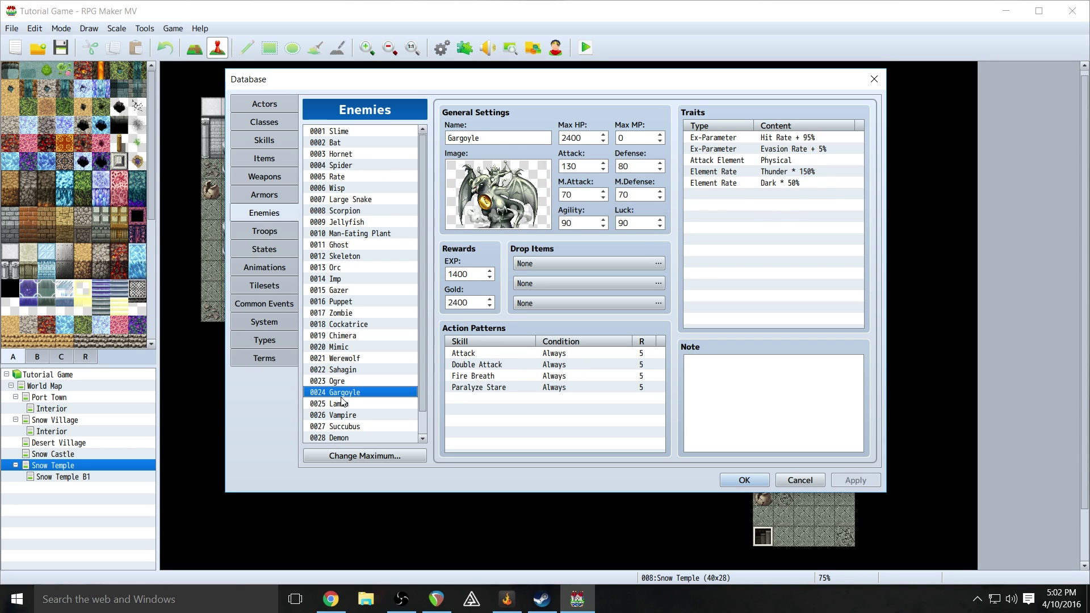
left_click(343, 426)
- Look through the Wisp and Spider enemies, then return to Slime
scroll(428, 316, "down", 1)
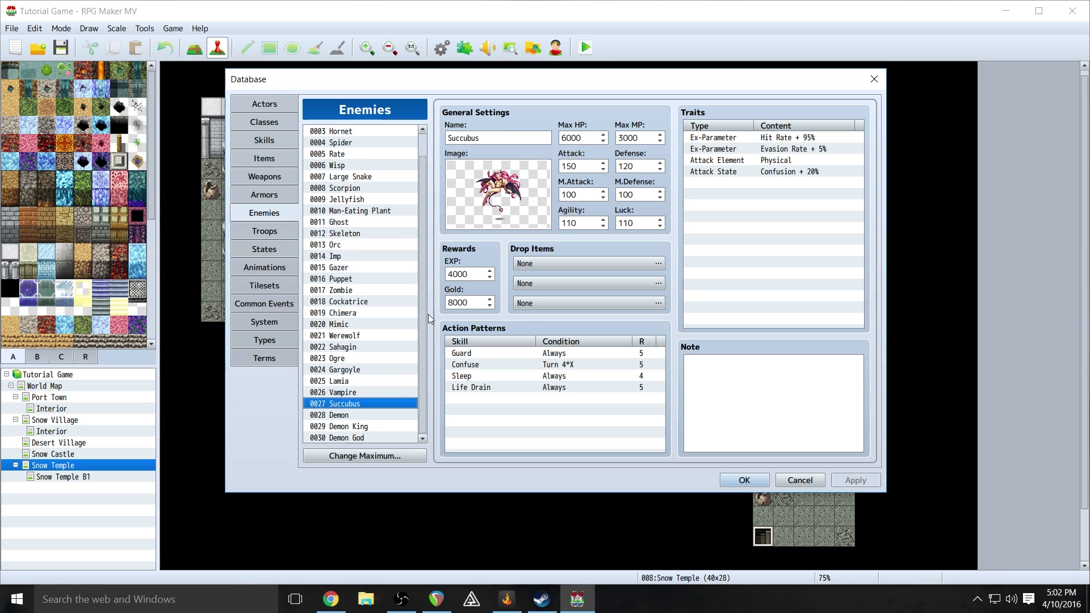
left_click(357, 437)
left_click(344, 235)
left_click(358, 166)
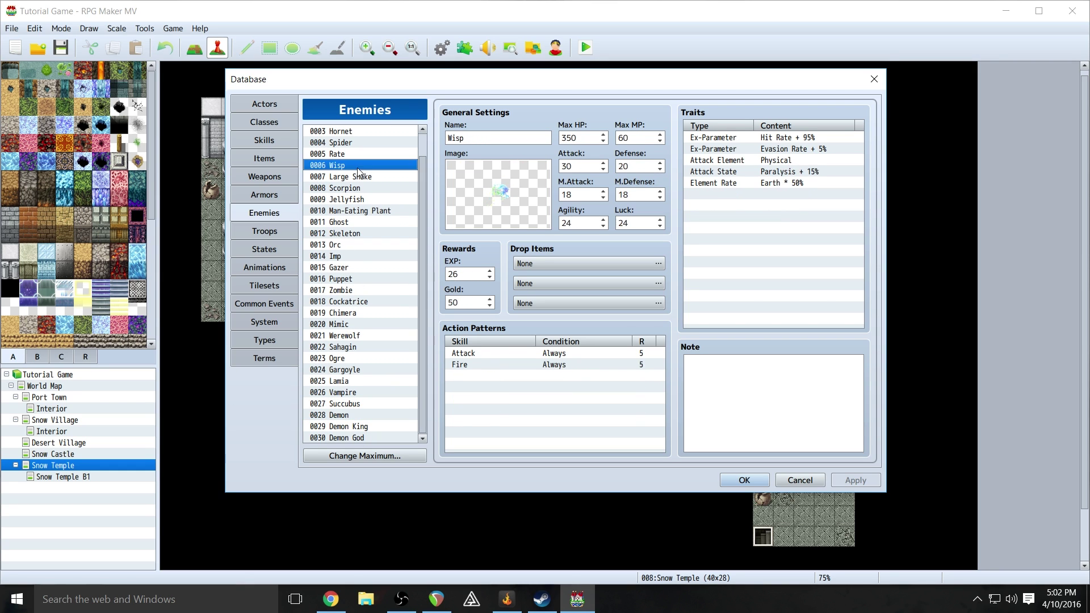
left_click(356, 143)
scroll(421, 220, "up", 1)
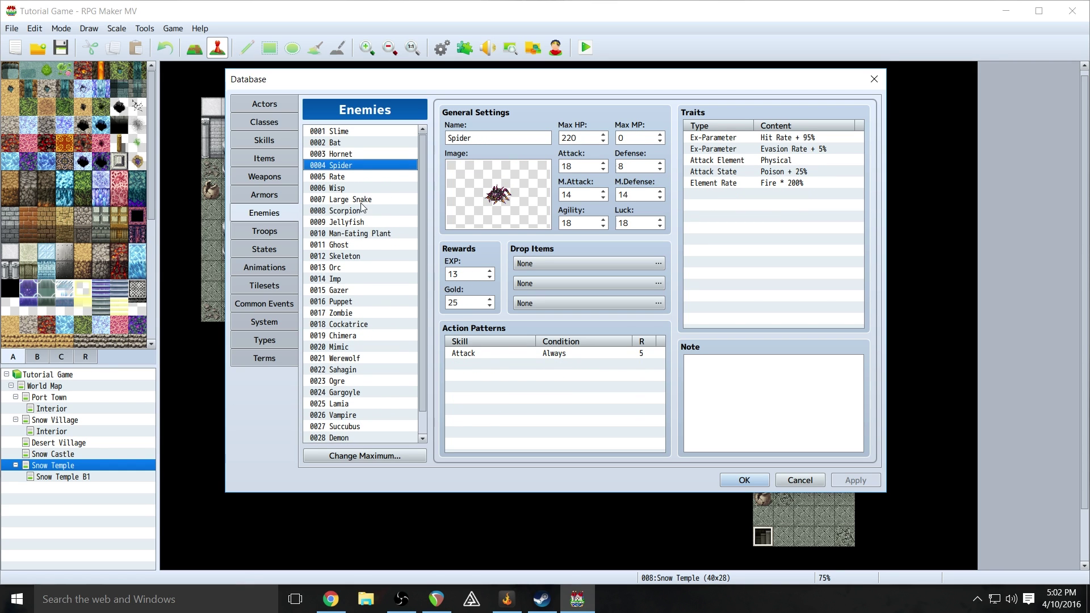
left_click(358, 152)
left_click(358, 131)
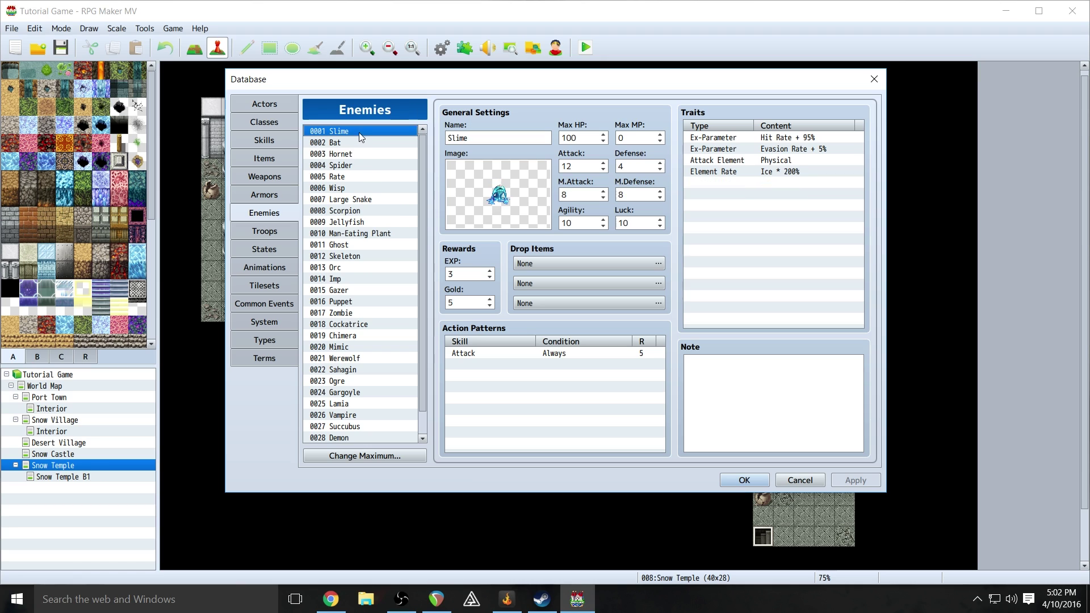
- Raise the enemy maximum to 31 and select the new blank entry 0031
left_click(393, 456)
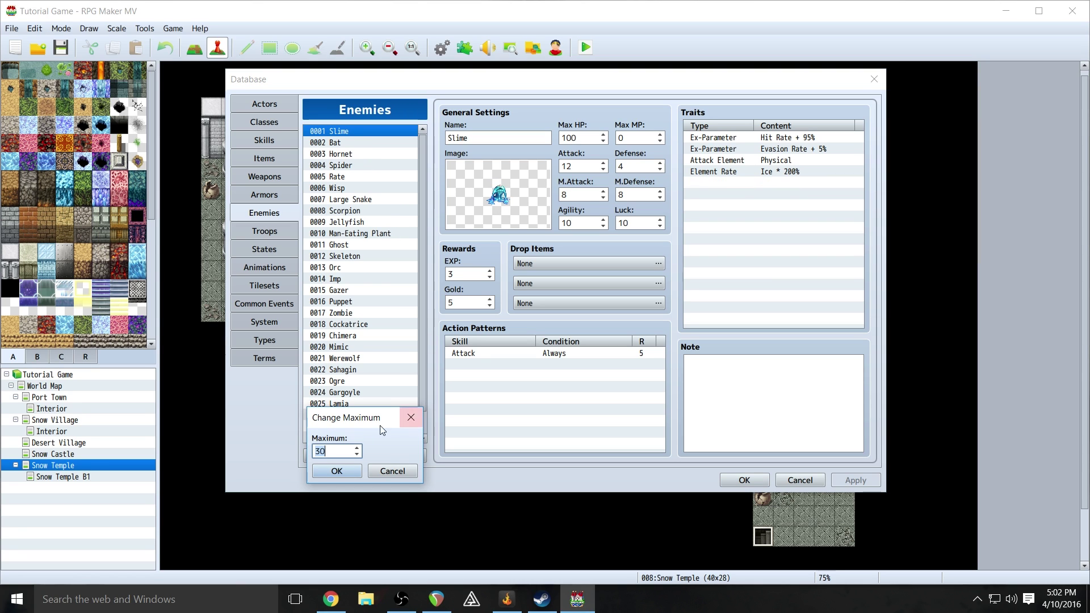
left_click(350, 471)
scroll(422, 335, "down", 1)
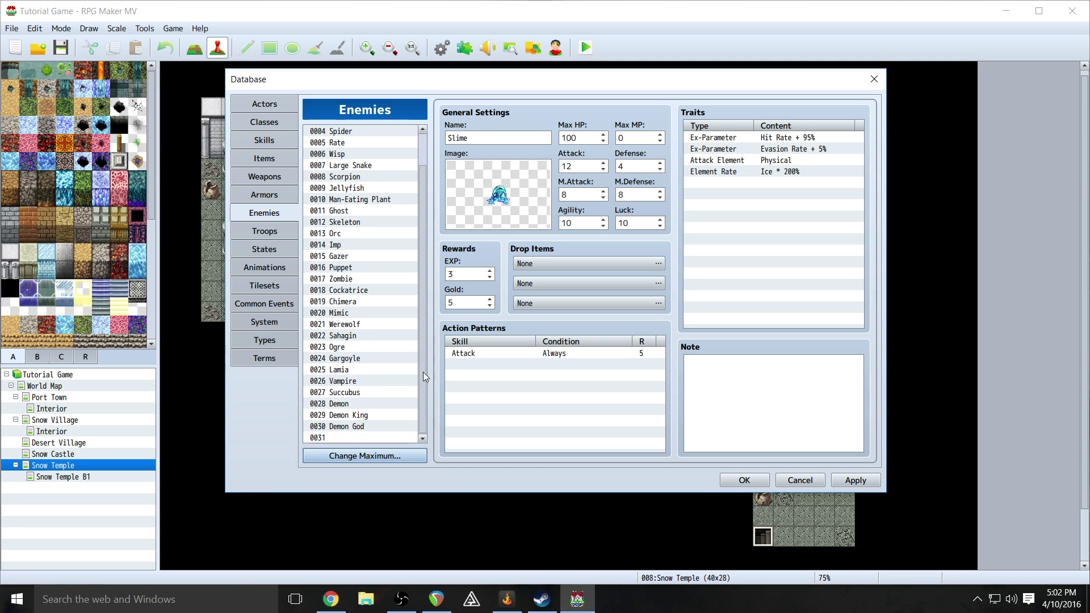
left_click(353, 437)
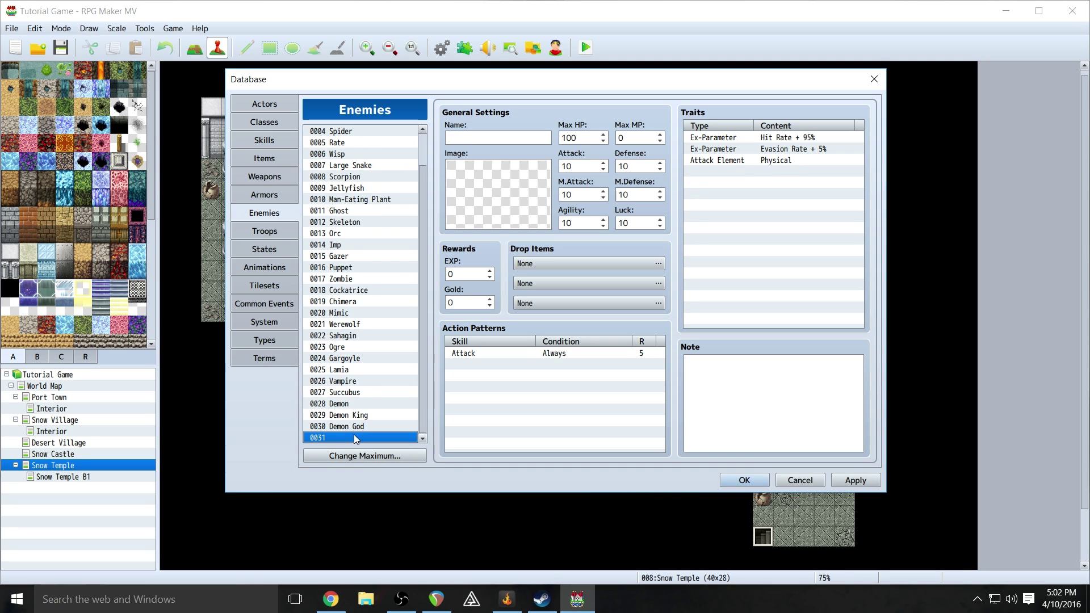
right_click(353, 435)
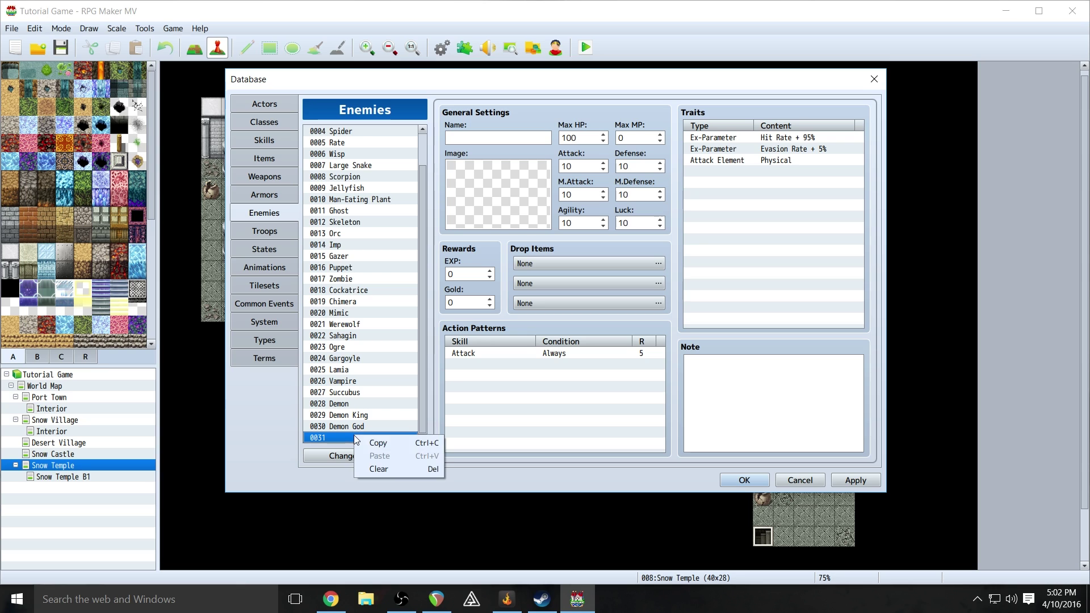
left_click(410, 399)
left_click(330, 437)
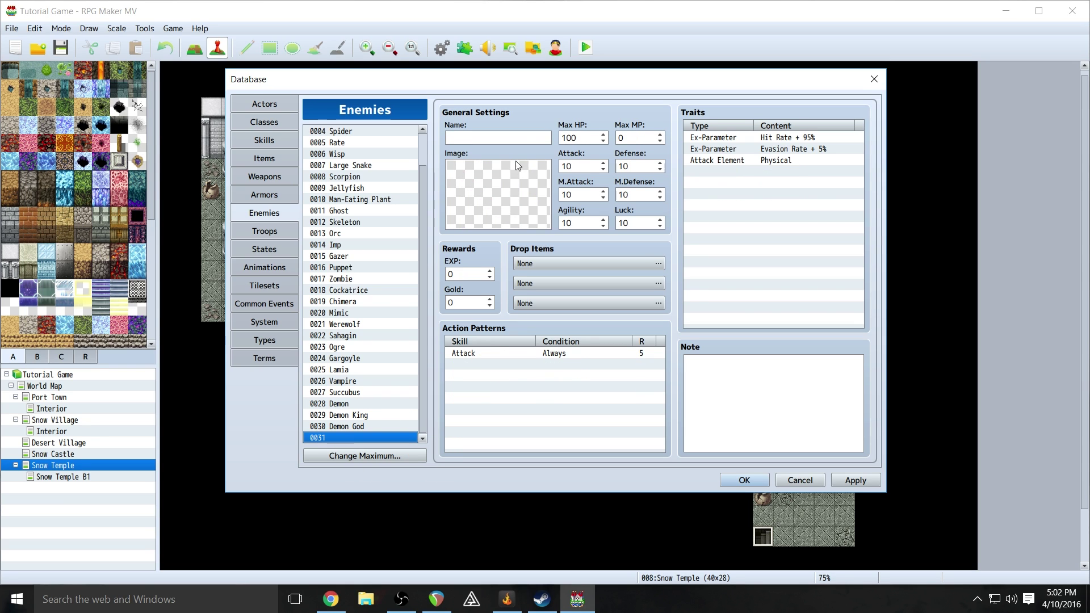
left_click(483, 143)
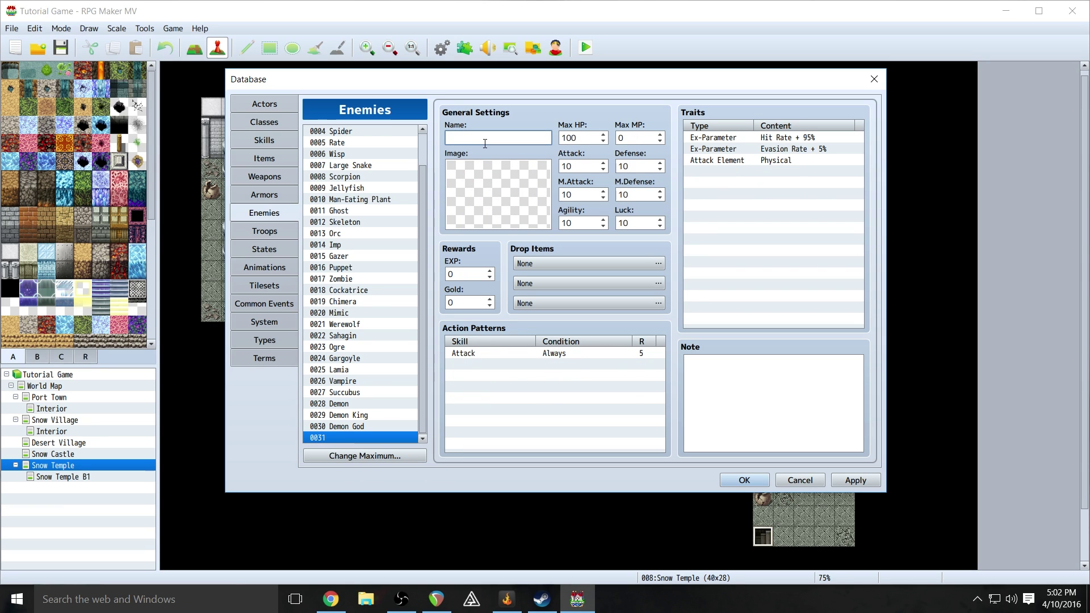
- Give enemy 0031 the Actor3_5 spear-wielder image with a shifted hue
double_click(505, 177)
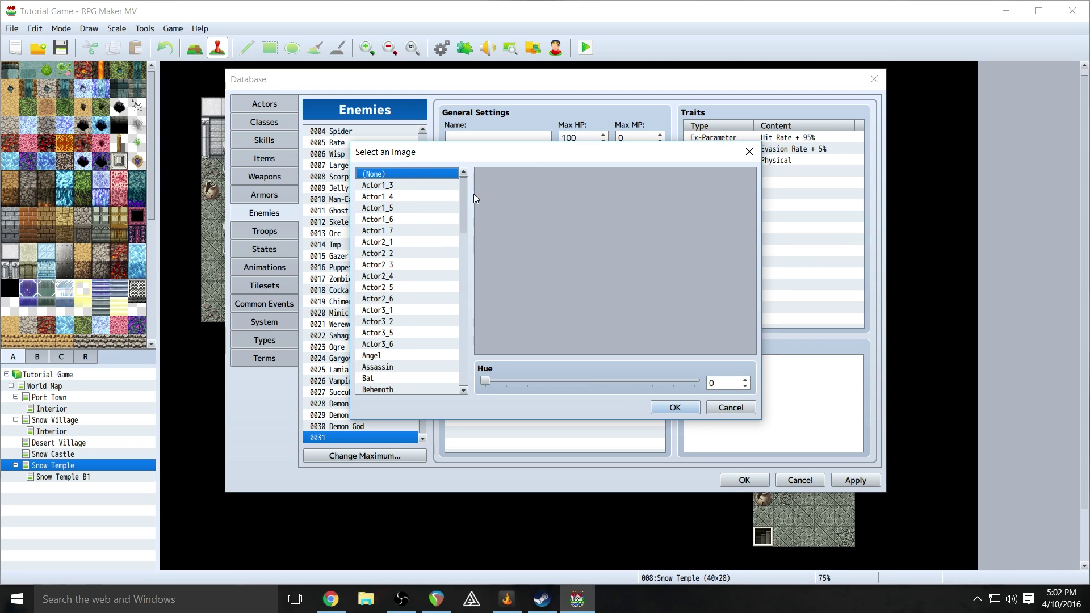
left_click(400, 207)
left_click(403, 242)
left_click(397, 275)
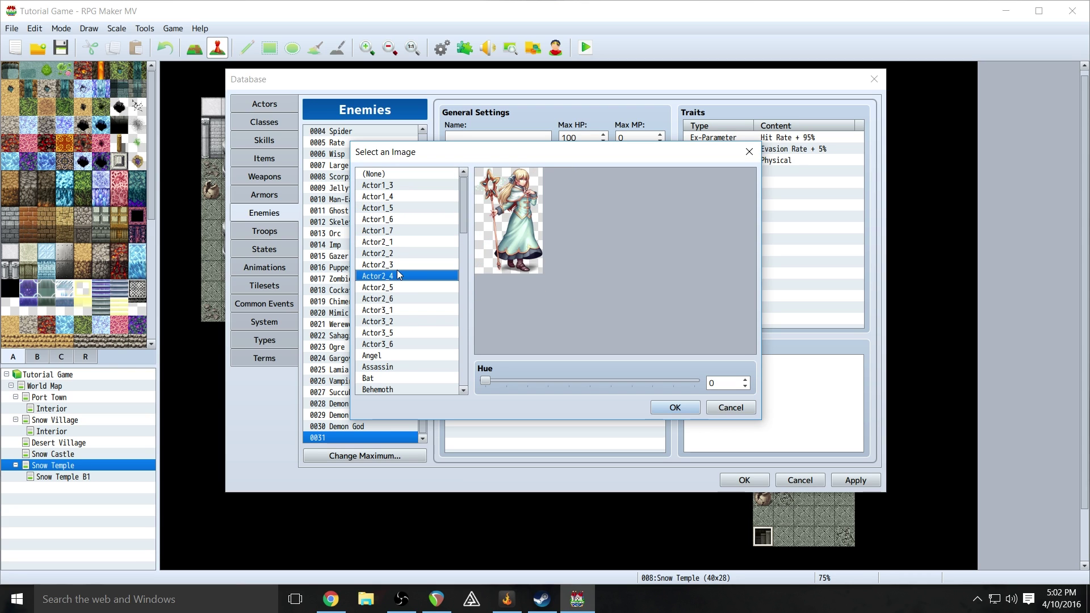
left_click(398, 298)
left_click(391, 322)
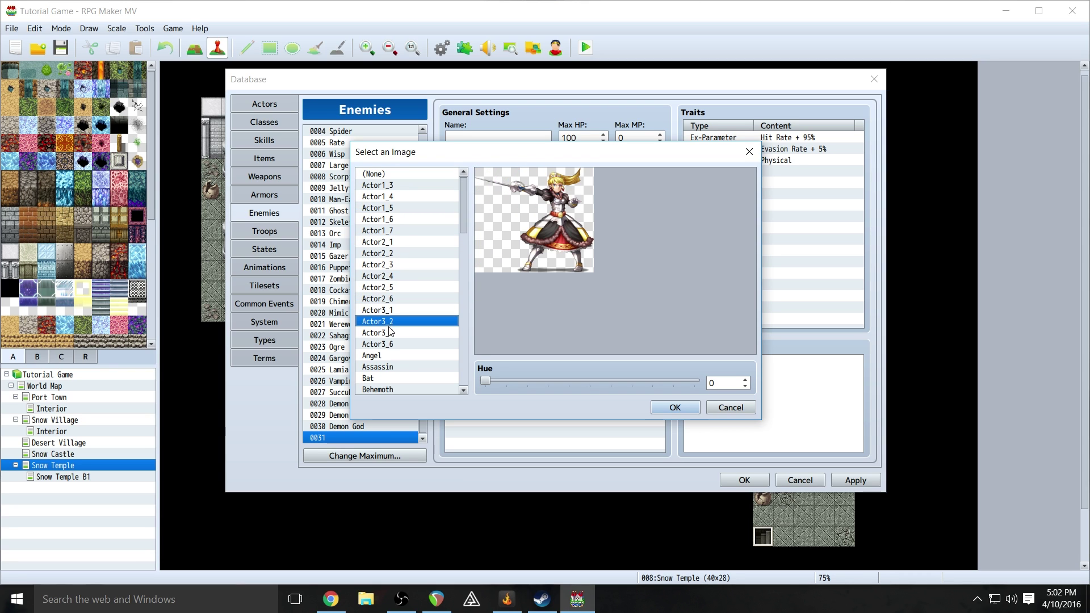
left_click(390, 343)
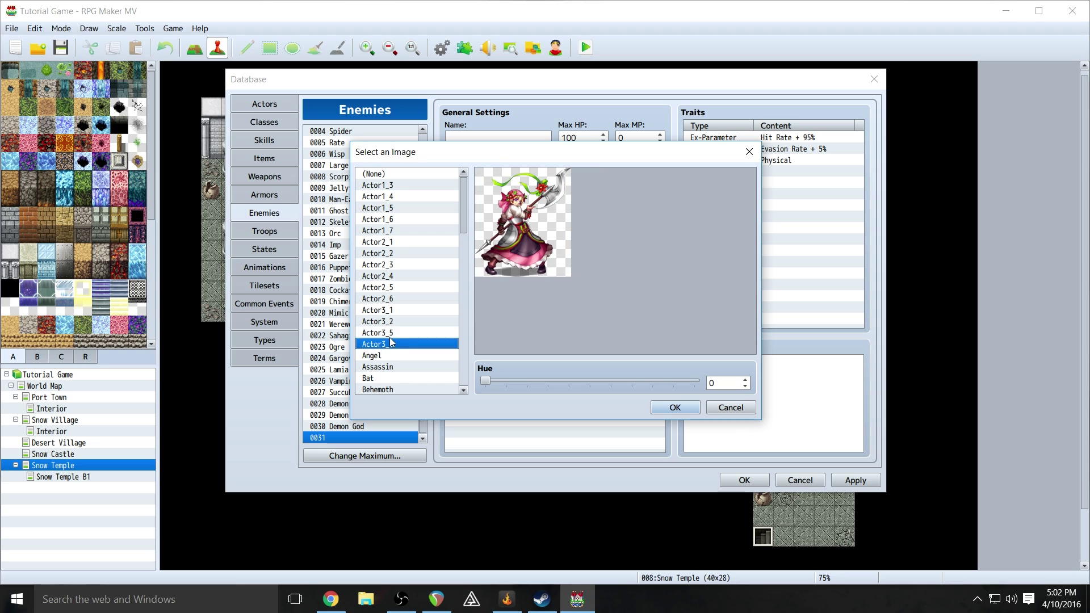
left_click(391, 333)
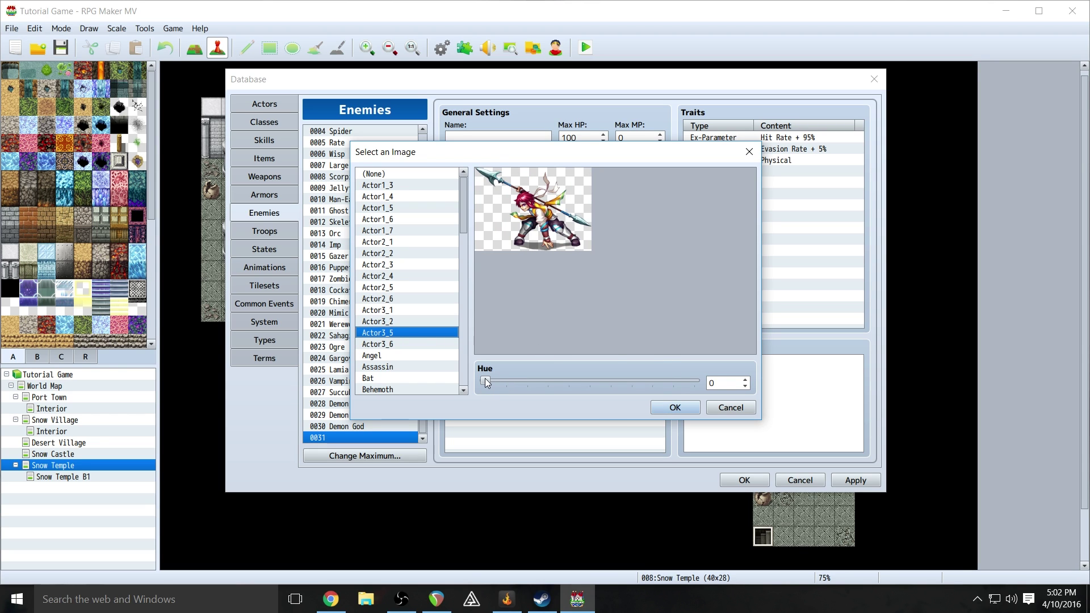
left_click_drag(485, 381, 679, 367)
left_click(680, 405)
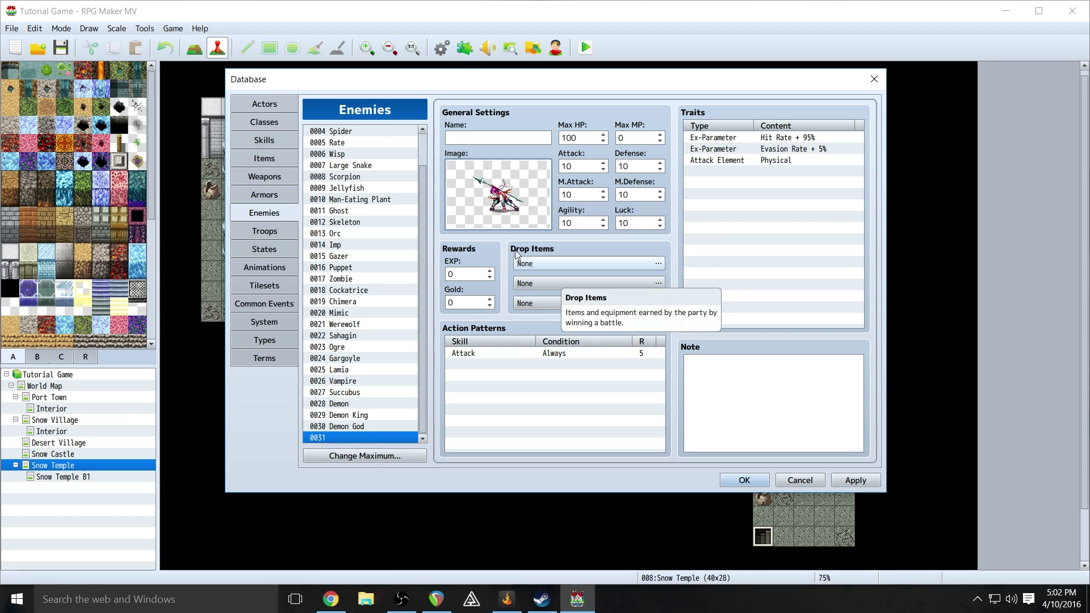
- Try a hue shift on the Rate enemy's image, then discard it
left_click(350, 143)
double_click(499, 207)
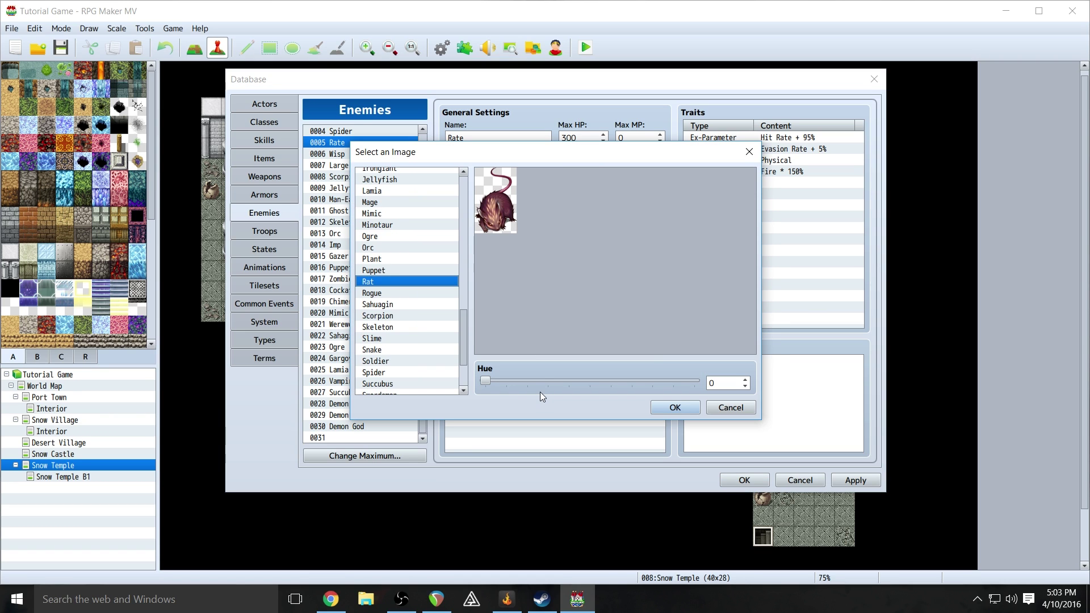
left_click_drag(485, 383, 672, 381)
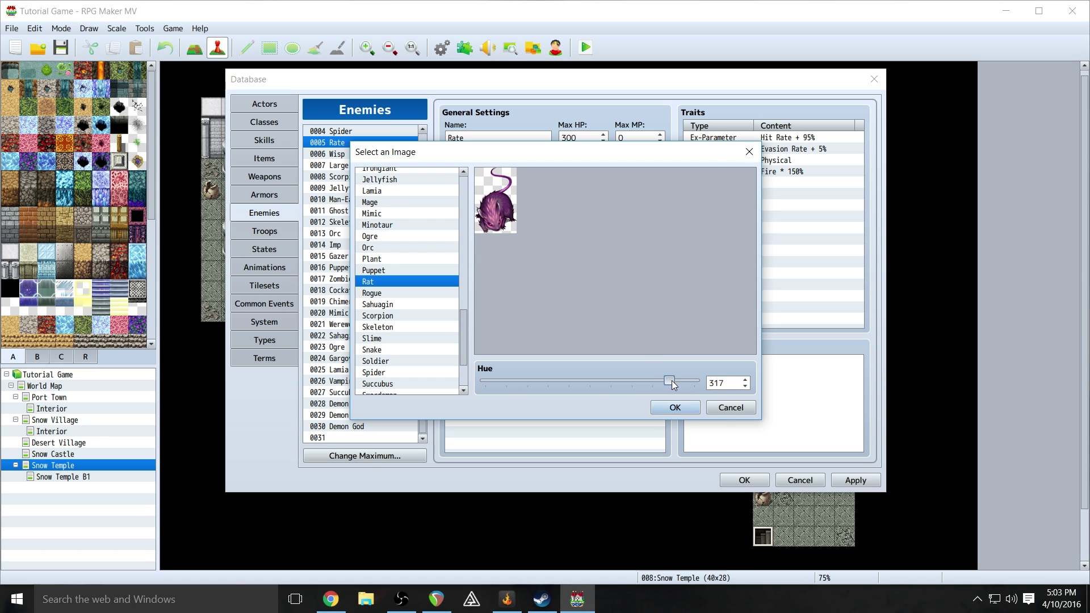
left_click(730, 408)
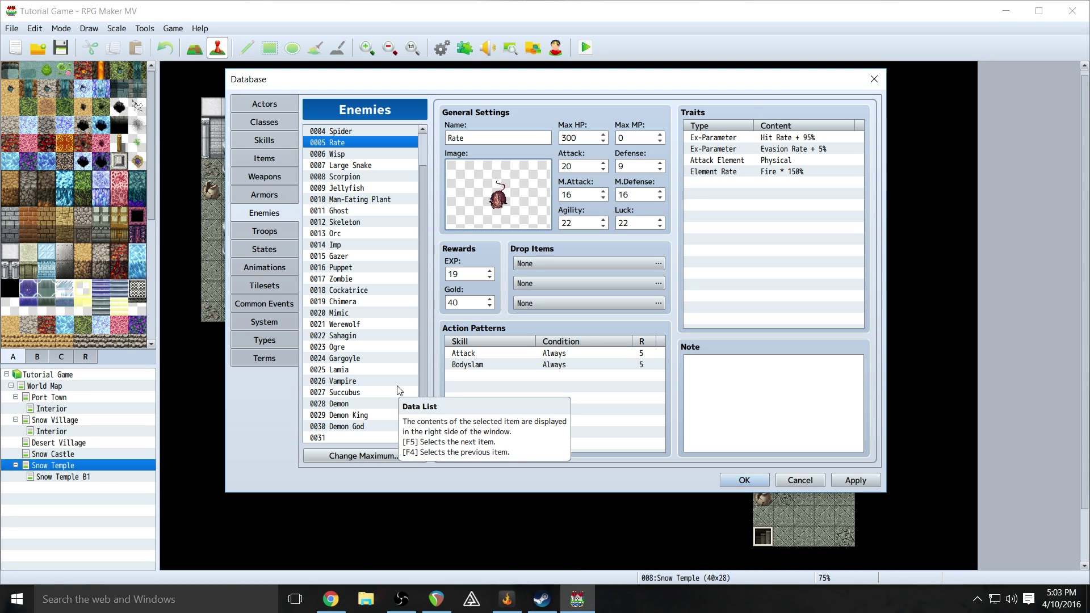
left_click(342, 437)
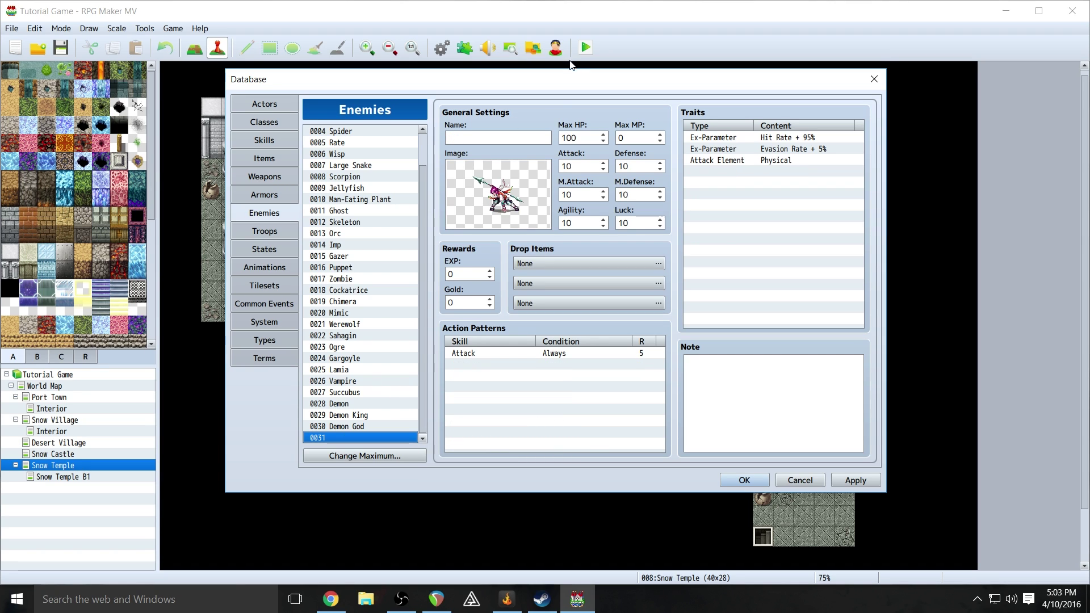
left_click(488, 141)
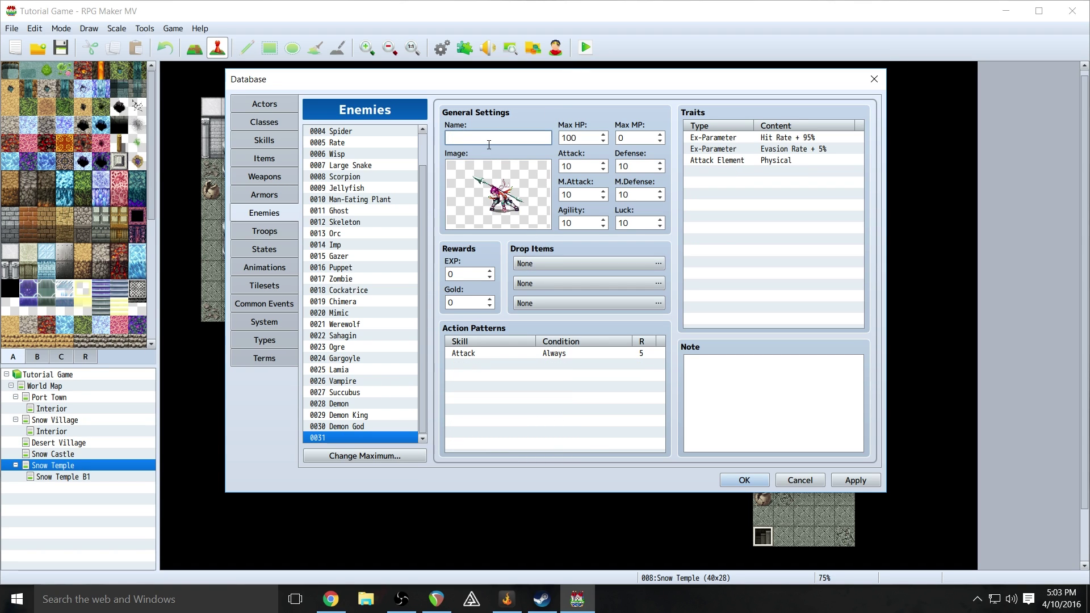
type("Wildling")
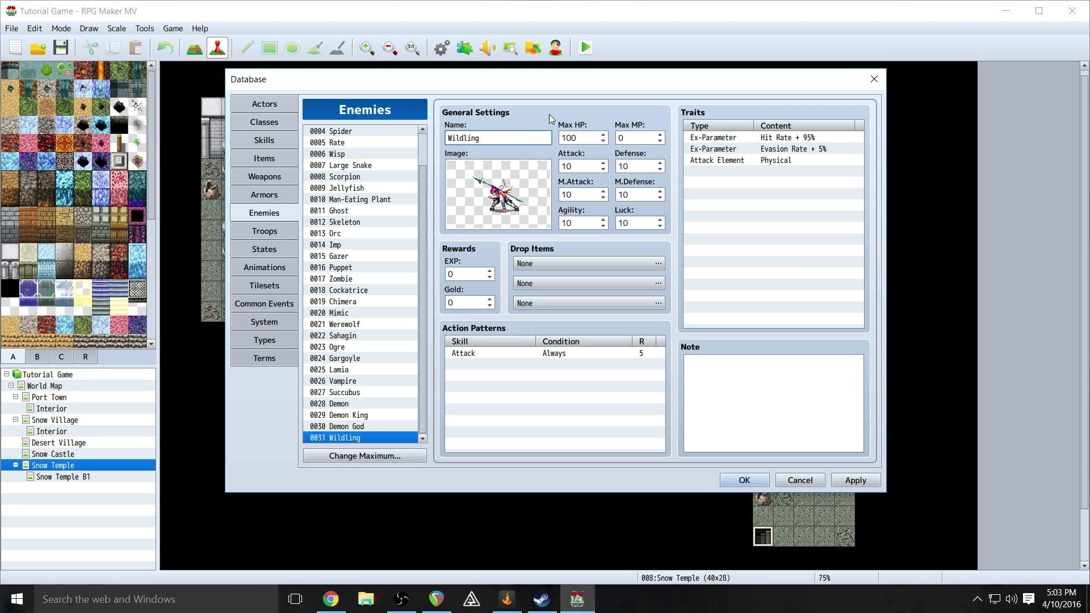
key("Tab")
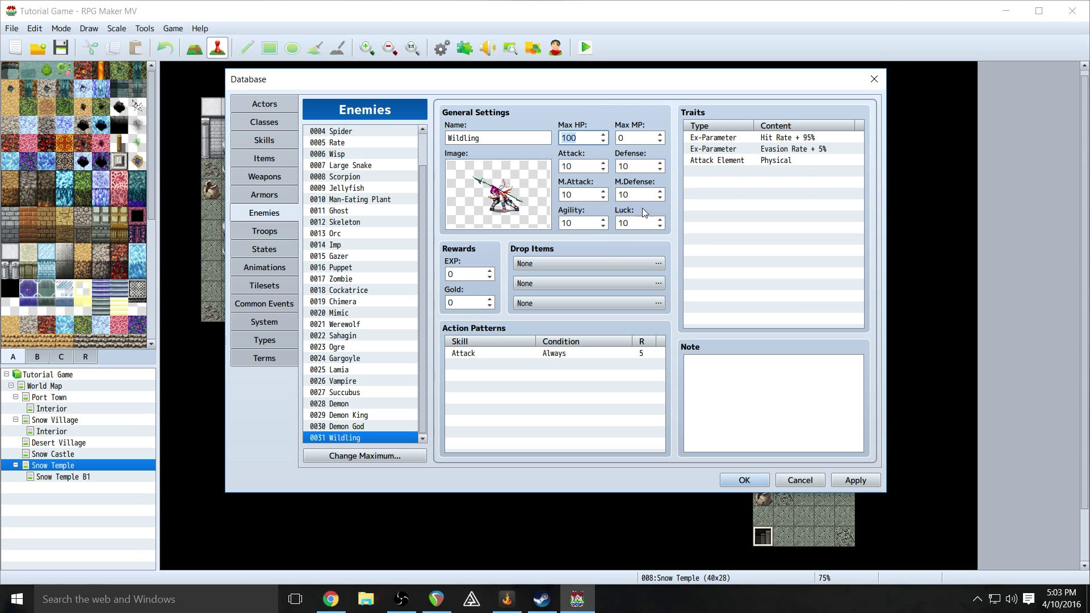
left_click(272, 123)
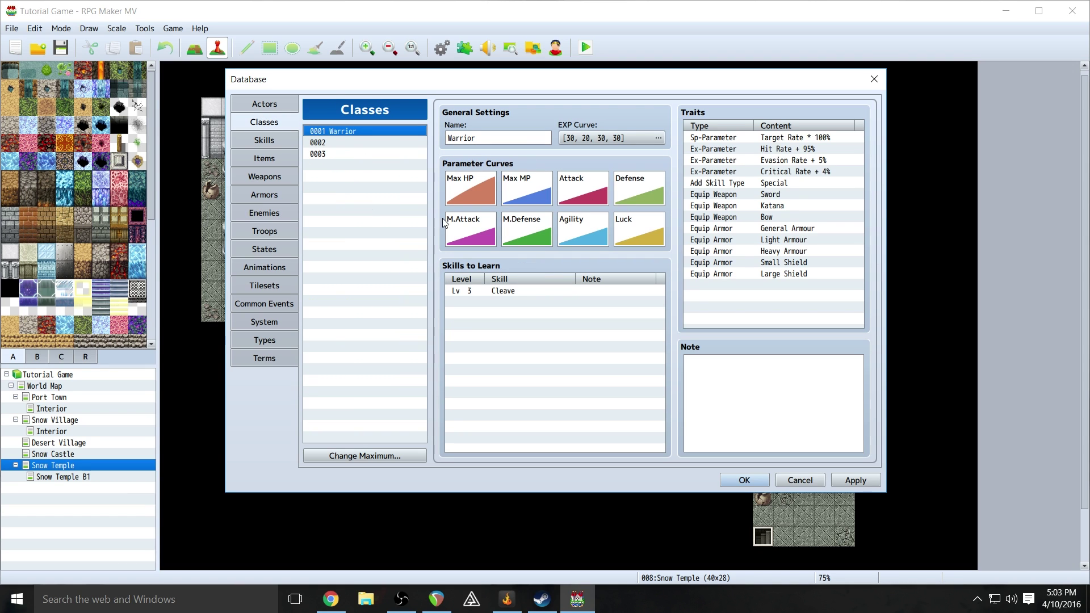
left_click(351, 155)
left_click(356, 131)
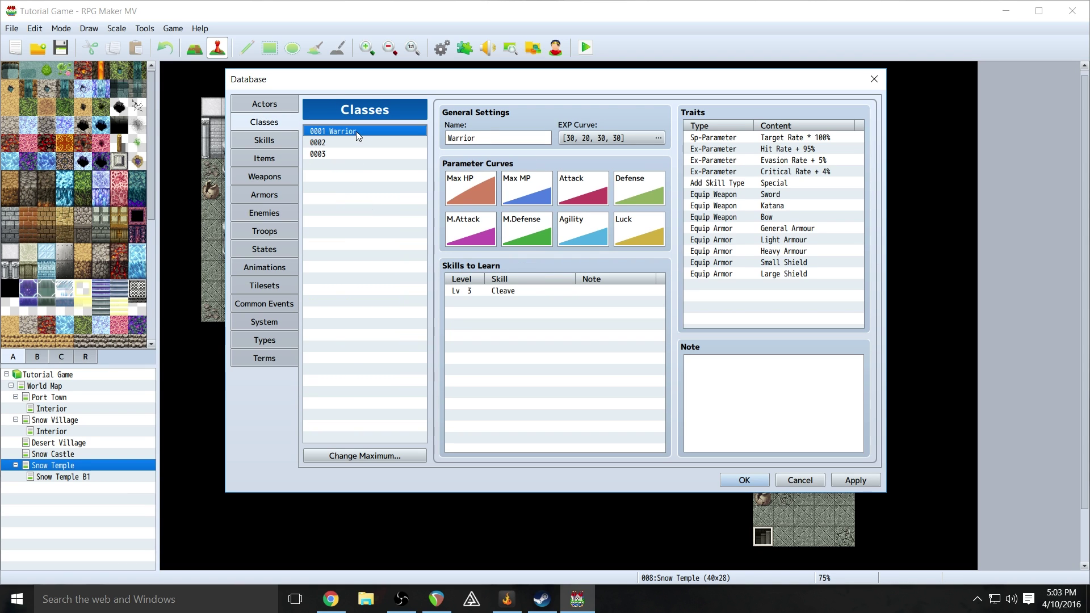
left_click(266, 156)
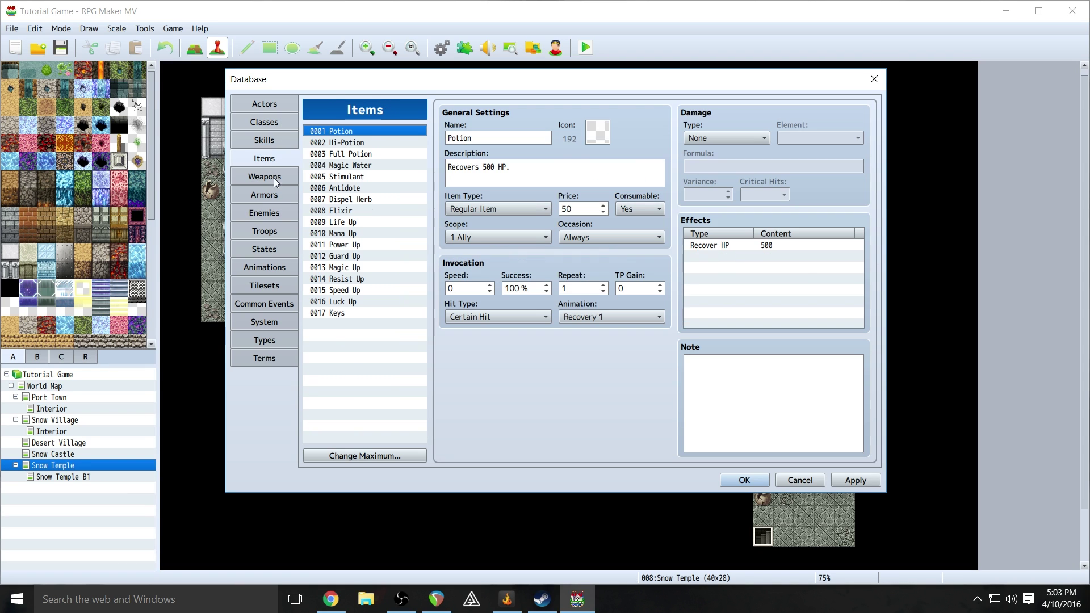
left_click(277, 229)
scroll(401, 258, "down", 1)
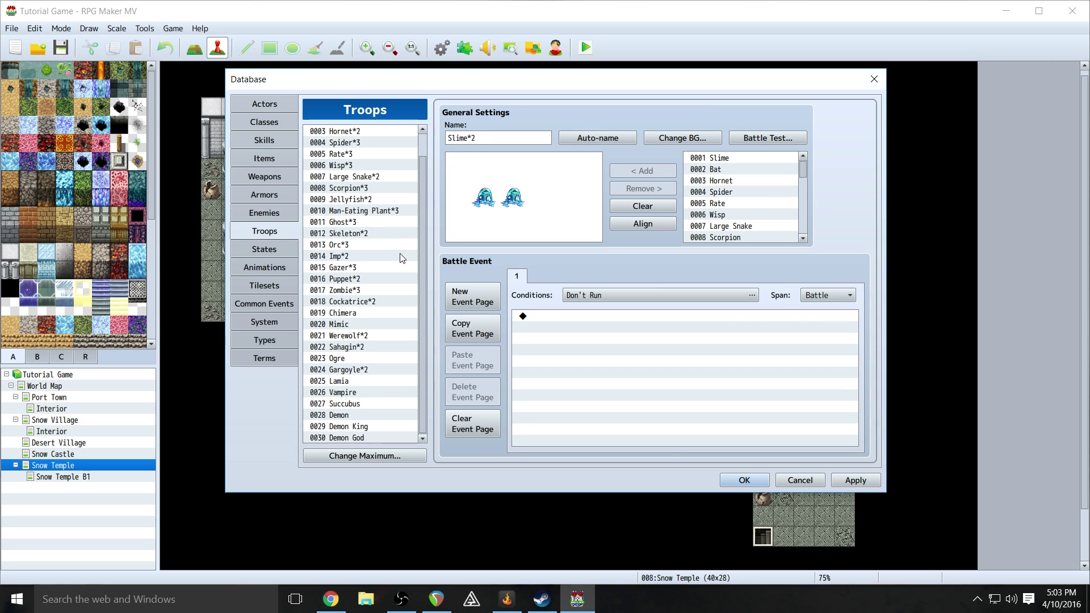
left_click(284, 212)
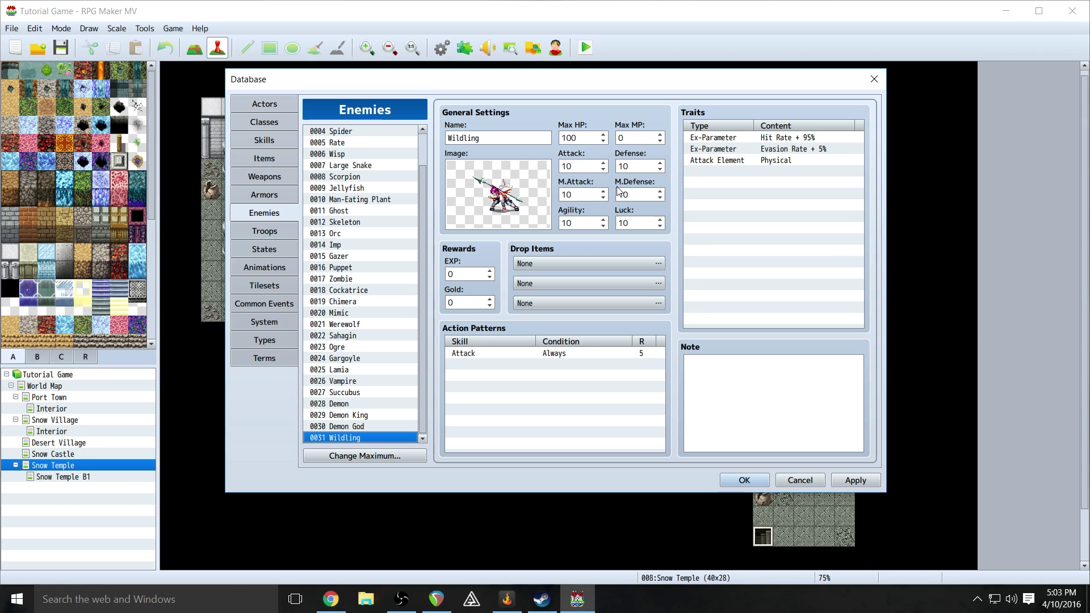
- Set the Wildling's Max HP to 135, Attack 15 and Defense 5
mouse_move(619, 188)
mouse_move(583, 140)
left_mouse_down()
mouse_move(570, 141)
mouse_move(573, 155)
left_mouse_up()
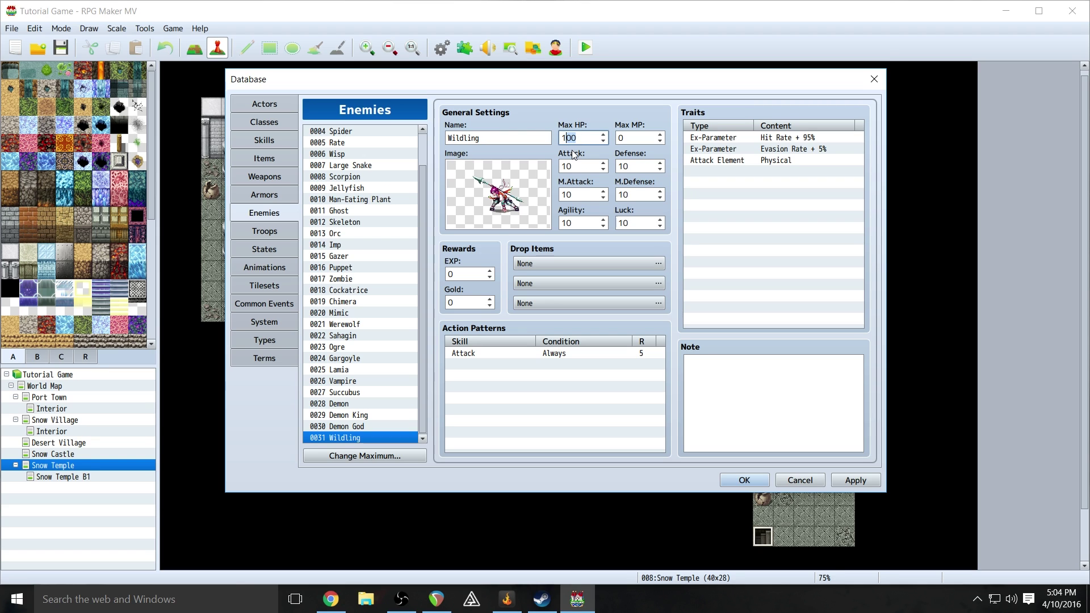
mouse_move(574, 154)
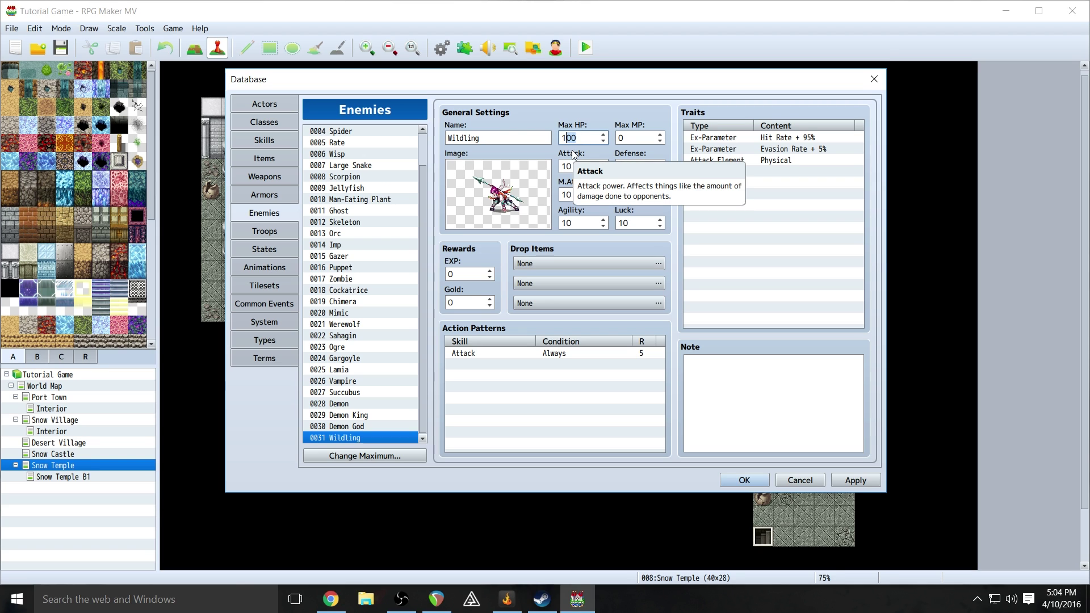
type("135")
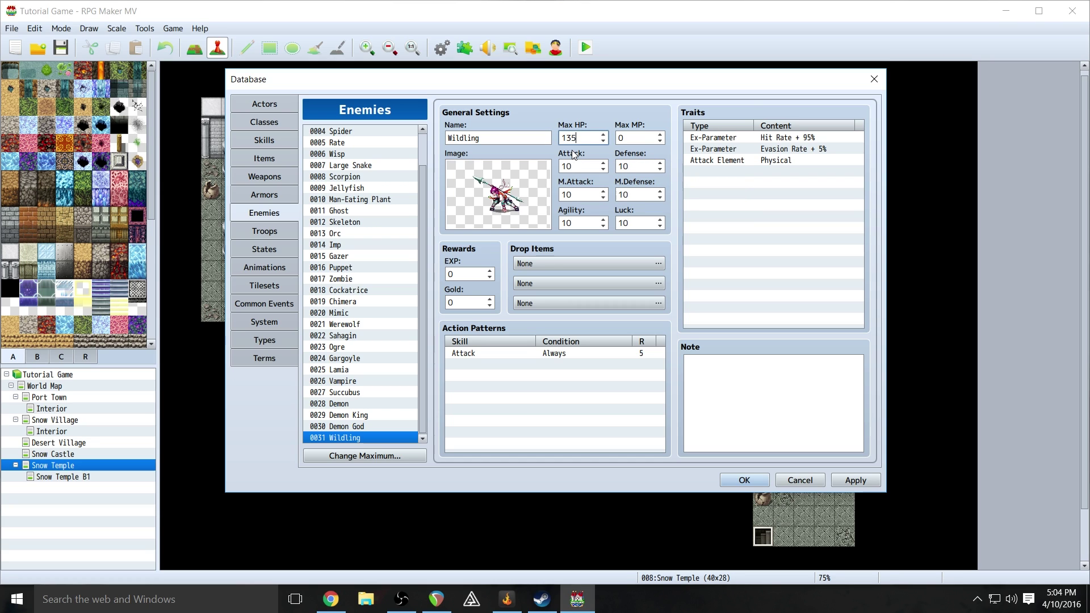
double_click(566, 165)
type("15")
key("Tab")
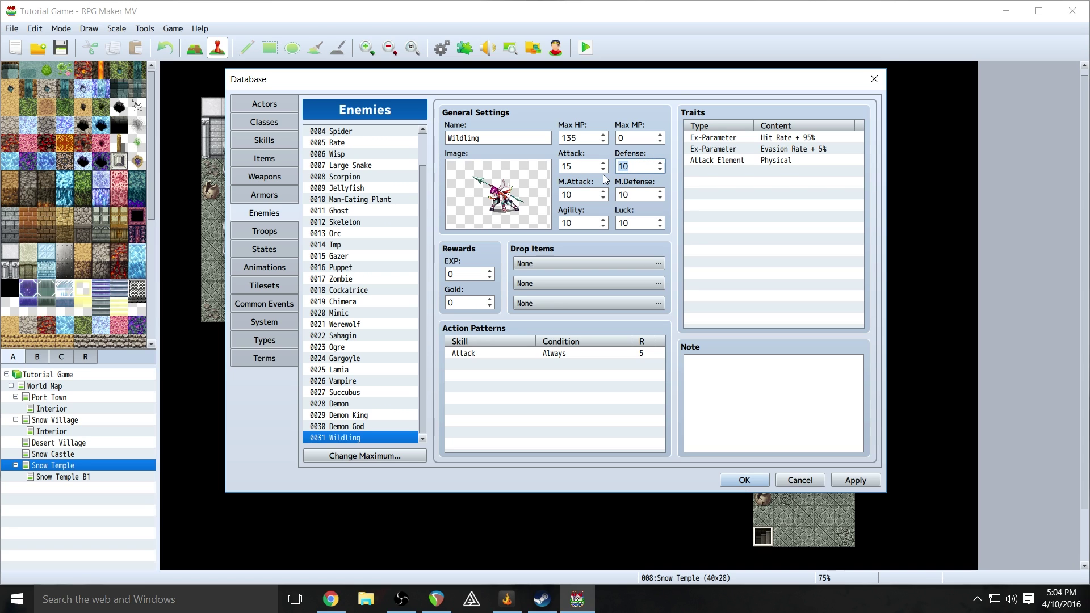
type("5")
- Set M.Attack 1, M.Defense 4, Agility 14 and Luck 11
double_click(589, 195)
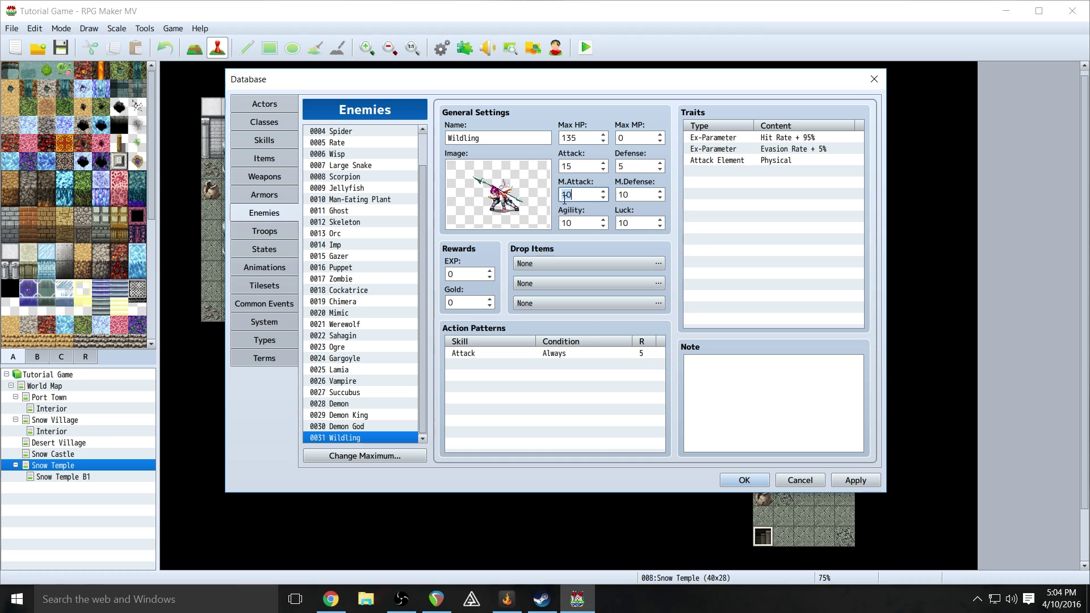
type("1")
double_click(637, 195)
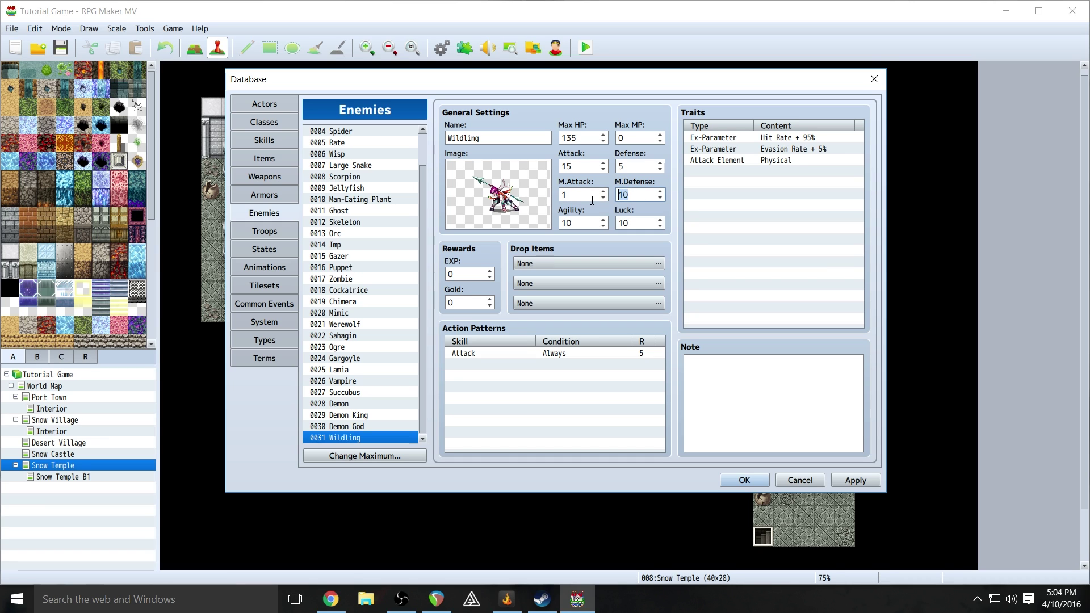
type("4")
double_click(577, 221)
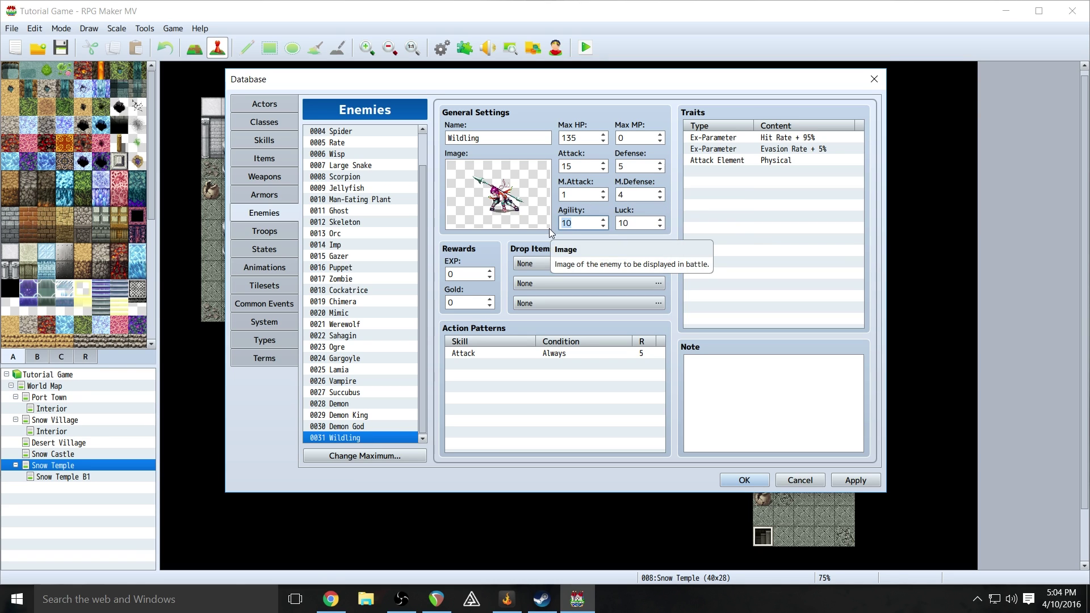
type("14")
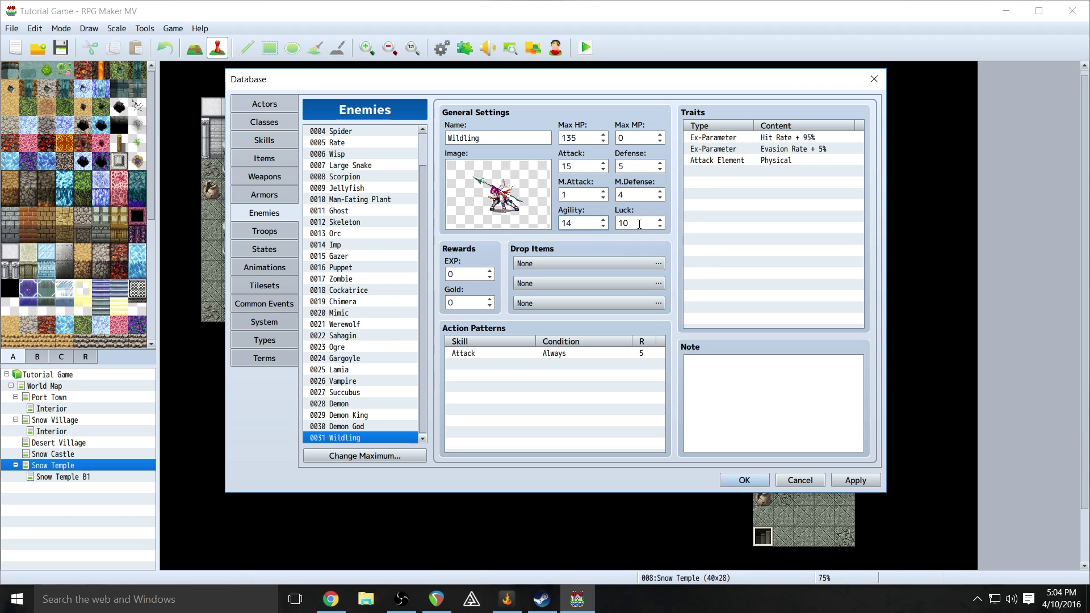
double_click(639, 223)
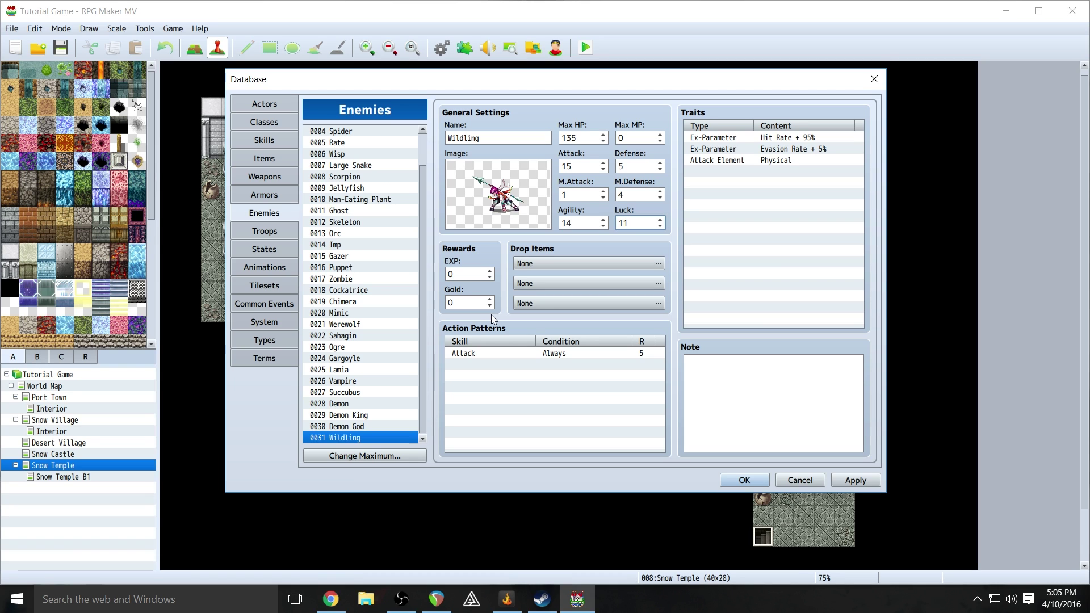
- Compare stats of the Slime, Bat, Hornet and Rate enemies
scroll(416, 171, "up", 1)
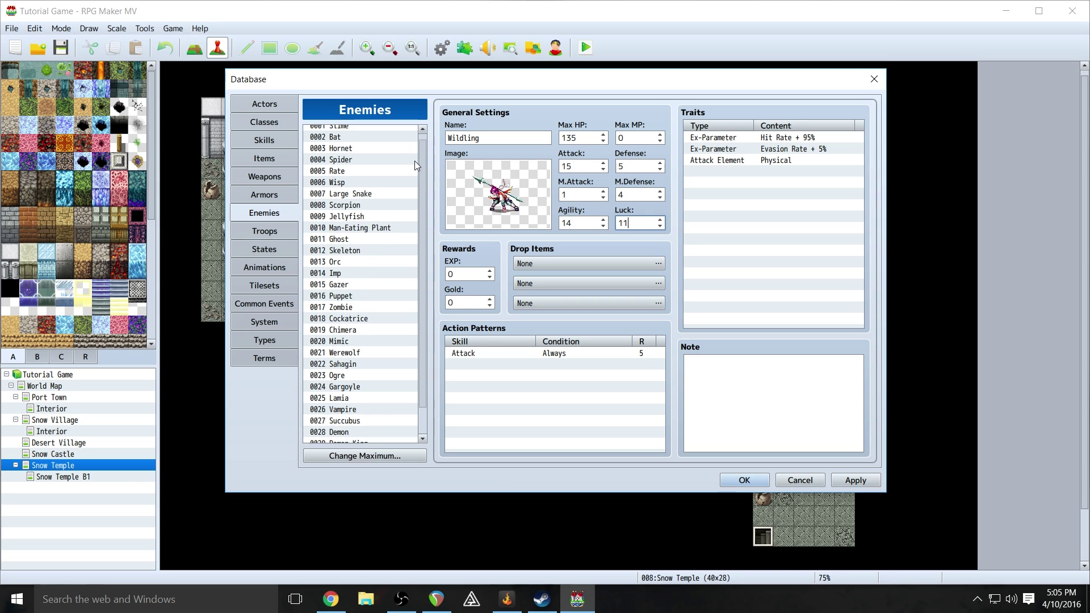
left_click(347, 131)
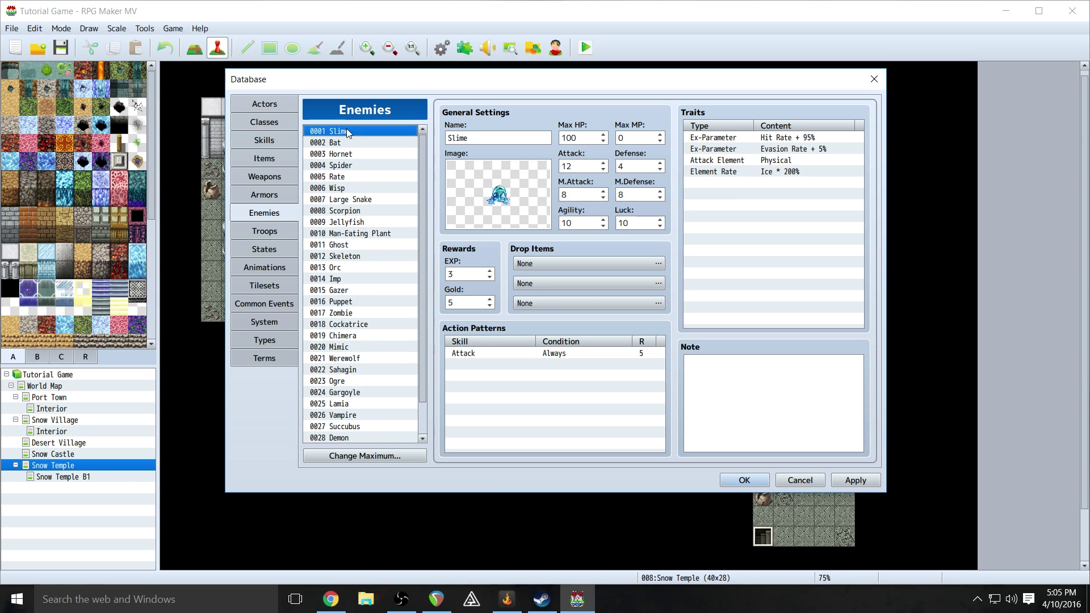
left_click(350, 143)
left_click(350, 154)
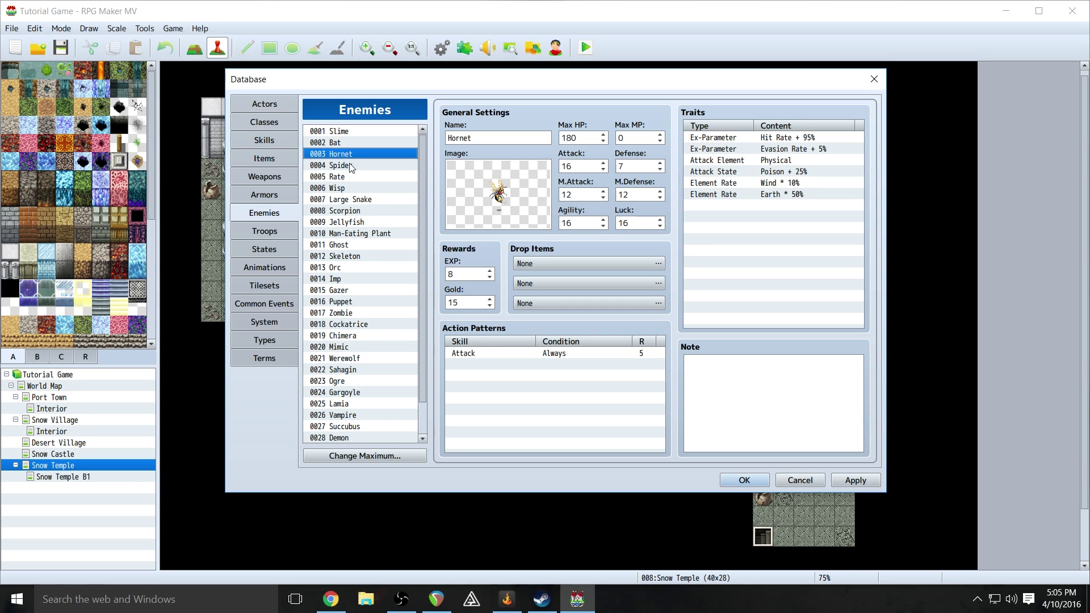
left_click(352, 177)
- Compare stats of the Jellyfish, Orc, Puppet and Slime enemies
left_click(353, 222)
left_click(352, 267)
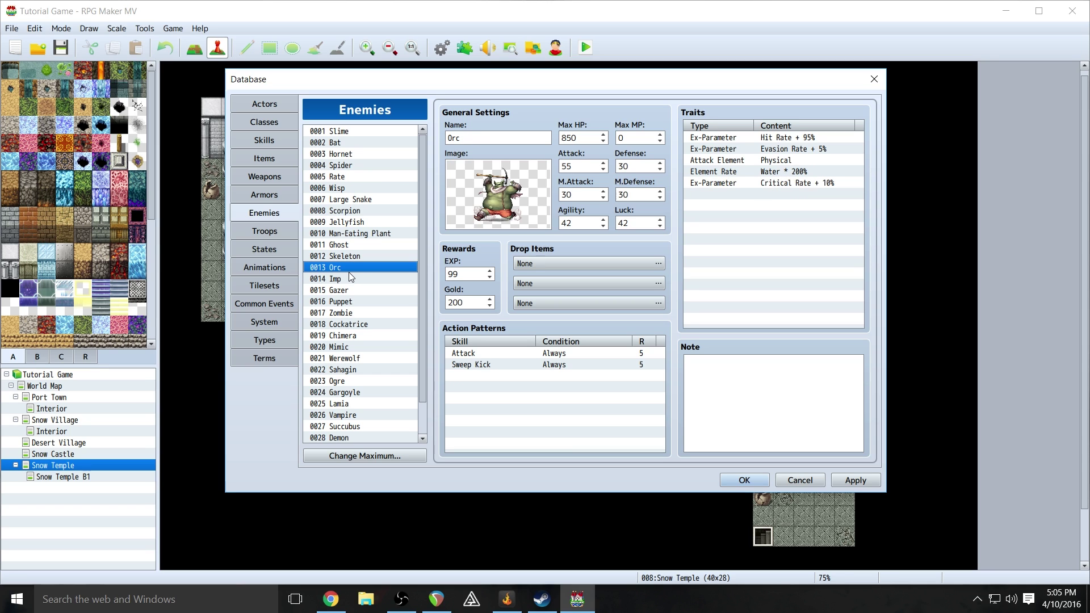
left_click(356, 303)
left_click(359, 131)
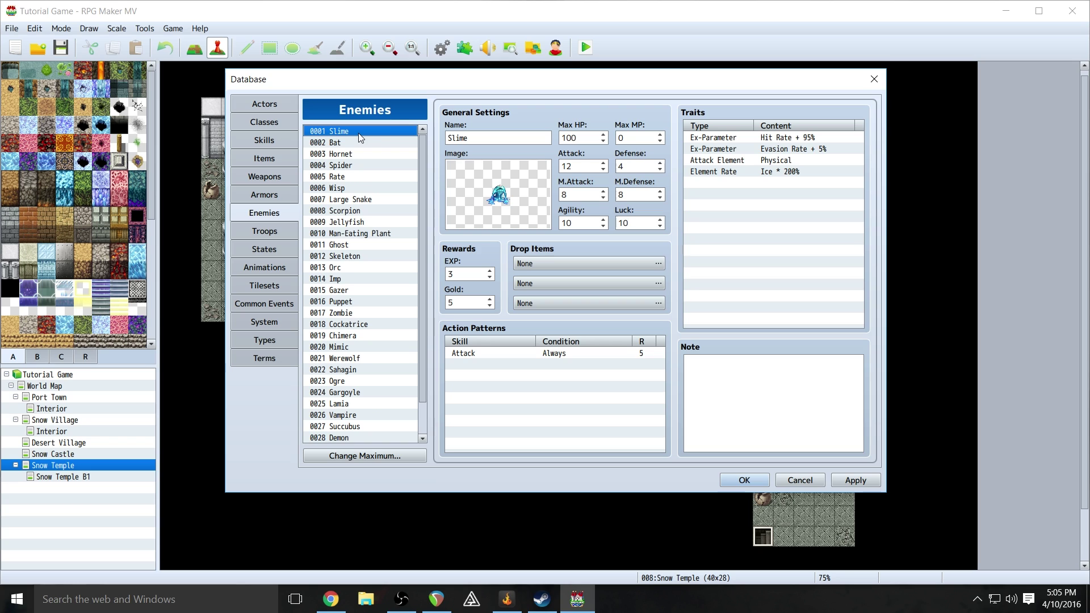
- Give the Wildling 7 EXP and 13 Gold and open its first drop item
scroll(420, 284, "down", 3)
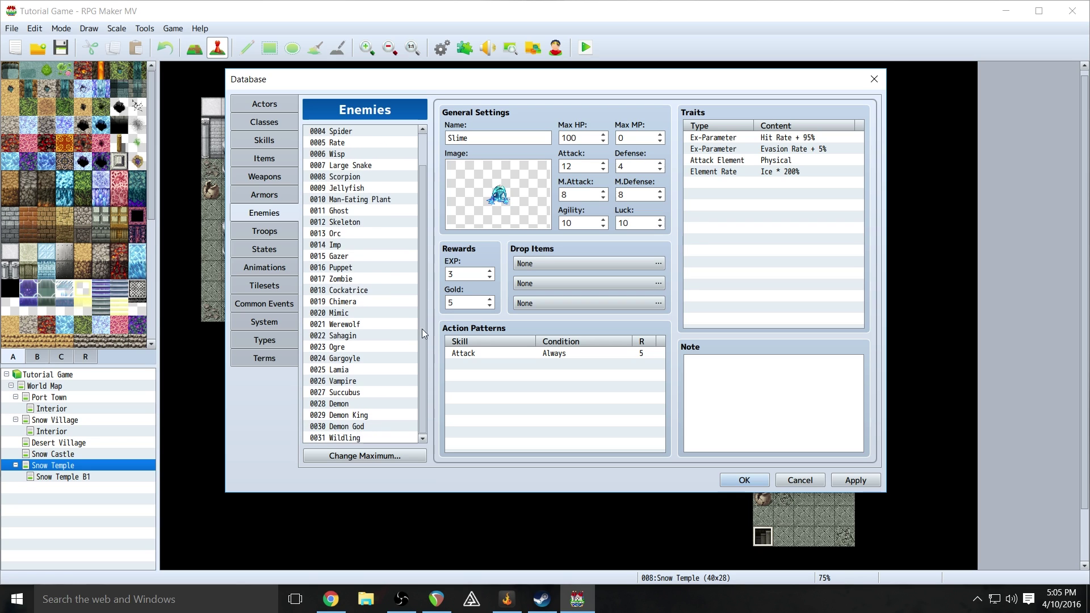
left_click(369, 440)
left_click(454, 274)
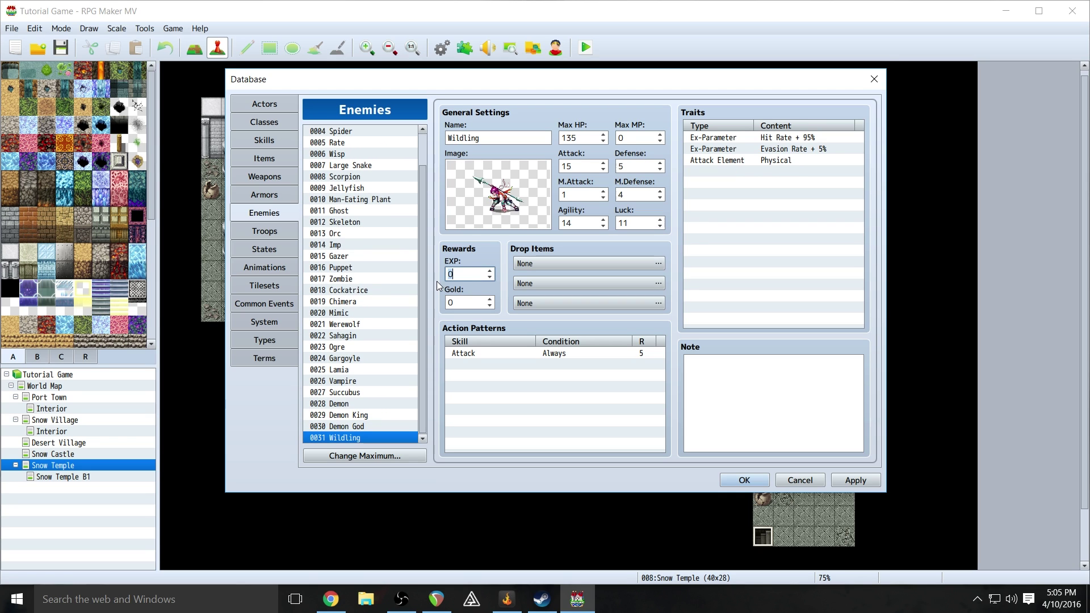
type("7")
left_click(446, 302)
key("Delete")
type("13")
double_click(574, 262)
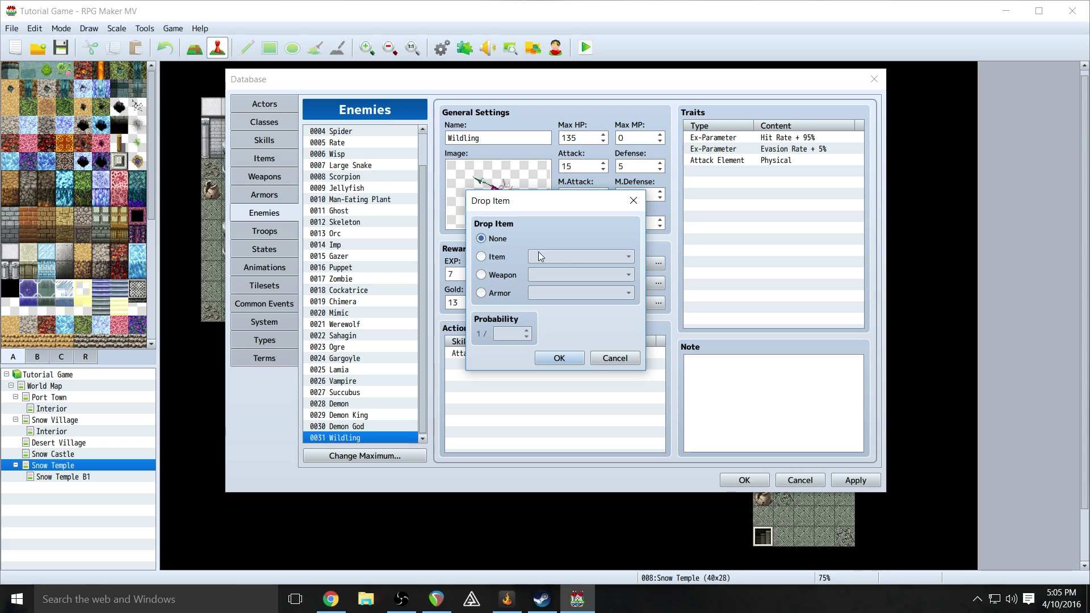
- Set a Potion drop at 1/1 and add a Double Attack action rated 2
left_click(481, 257)
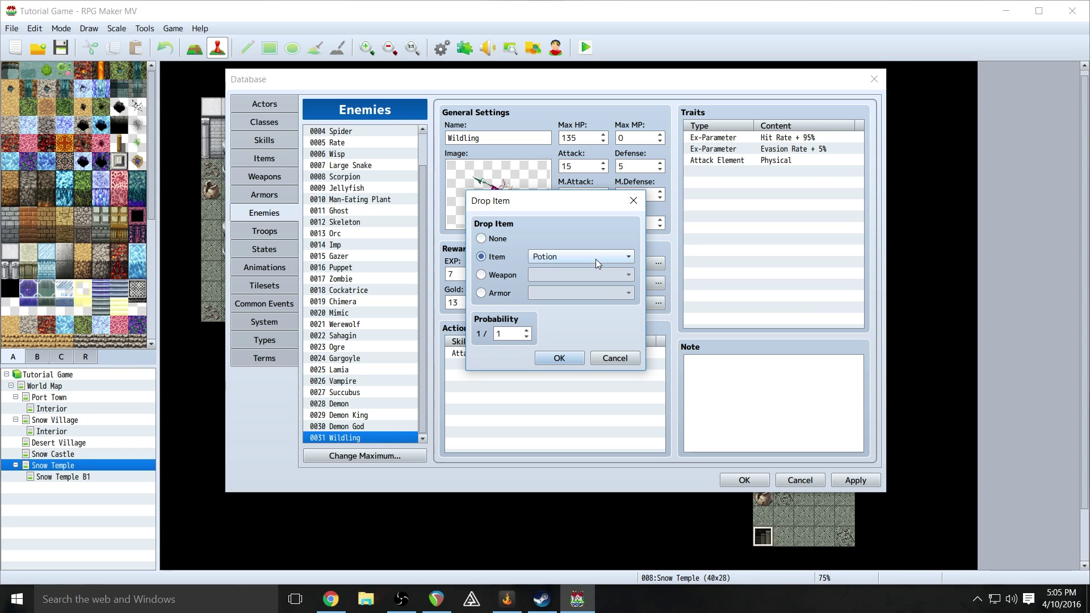
left_click(569, 359)
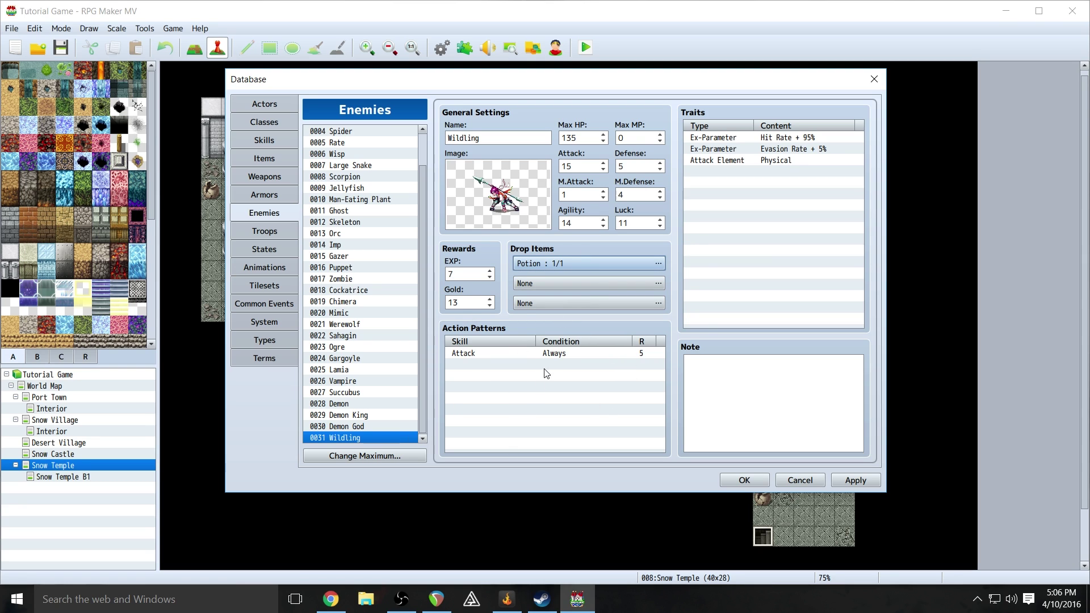
double_click(482, 368)
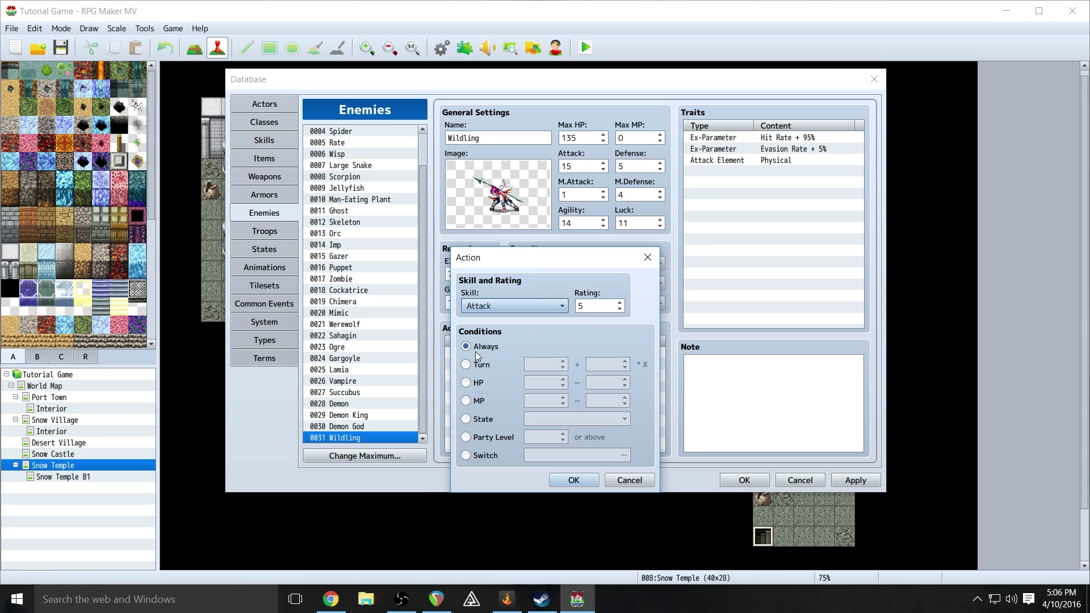
left_click(543, 308)
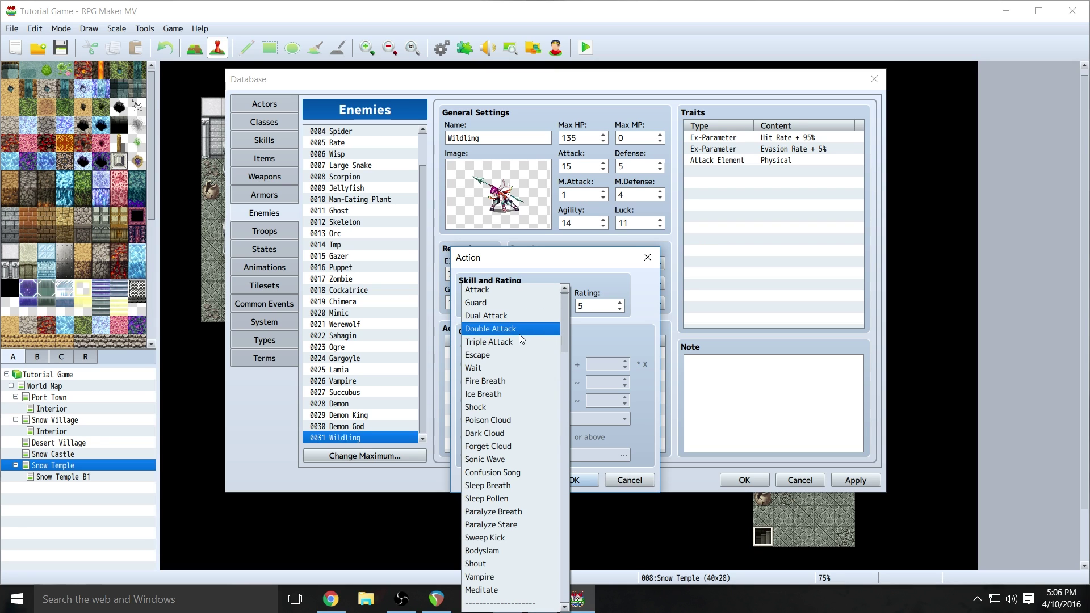
left_click(519, 330)
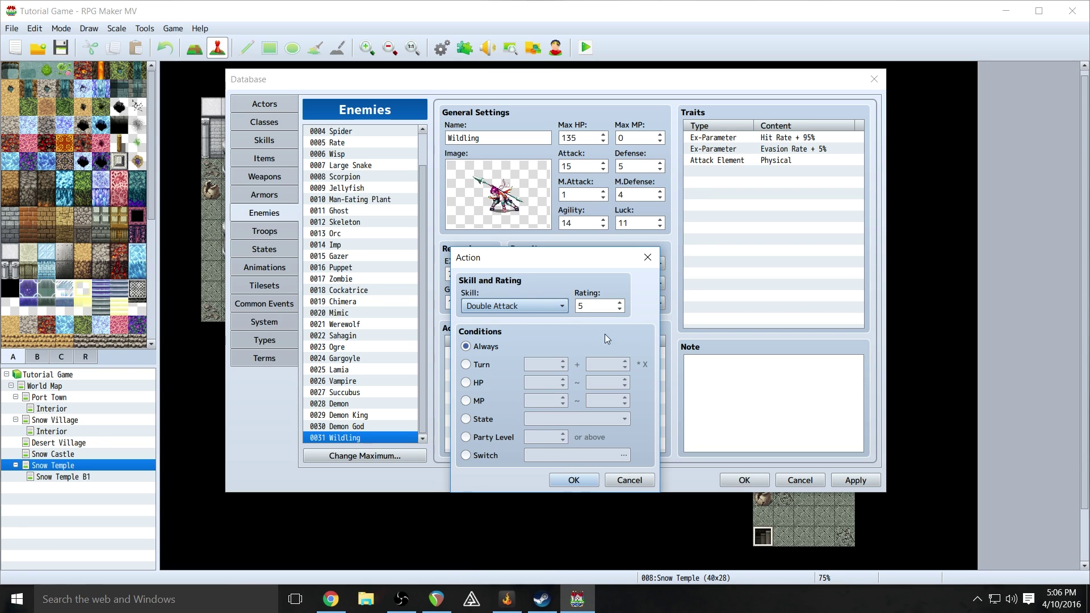
left_click(621, 308)
left_click(621, 308)
left_click(621, 308)
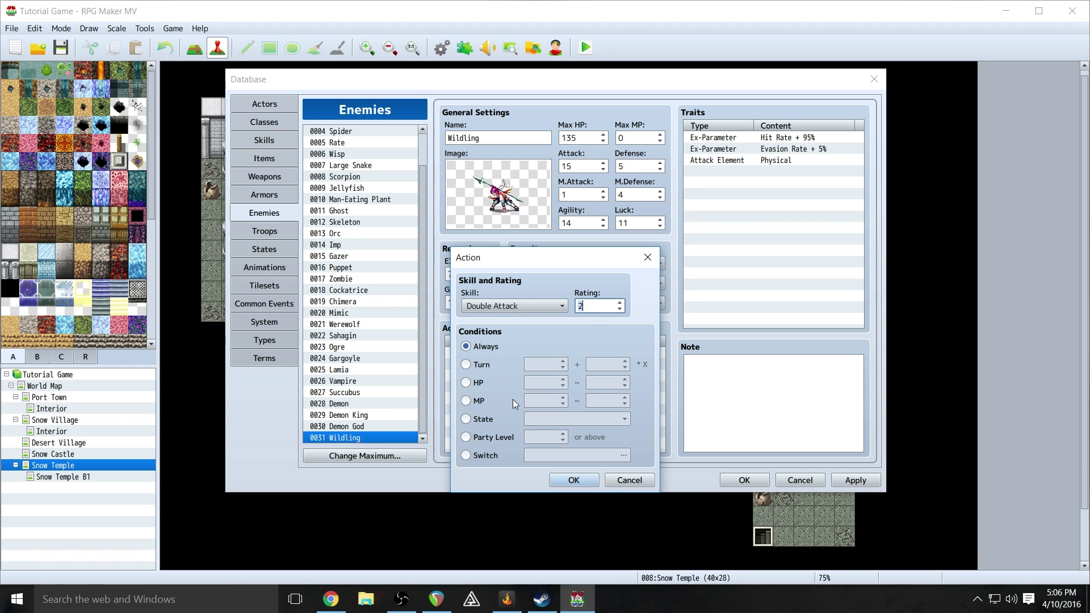
left_click(574, 481)
- Inspect the Attack action pattern and close it unchanged
left_click(507, 358)
right_click(505, 354)
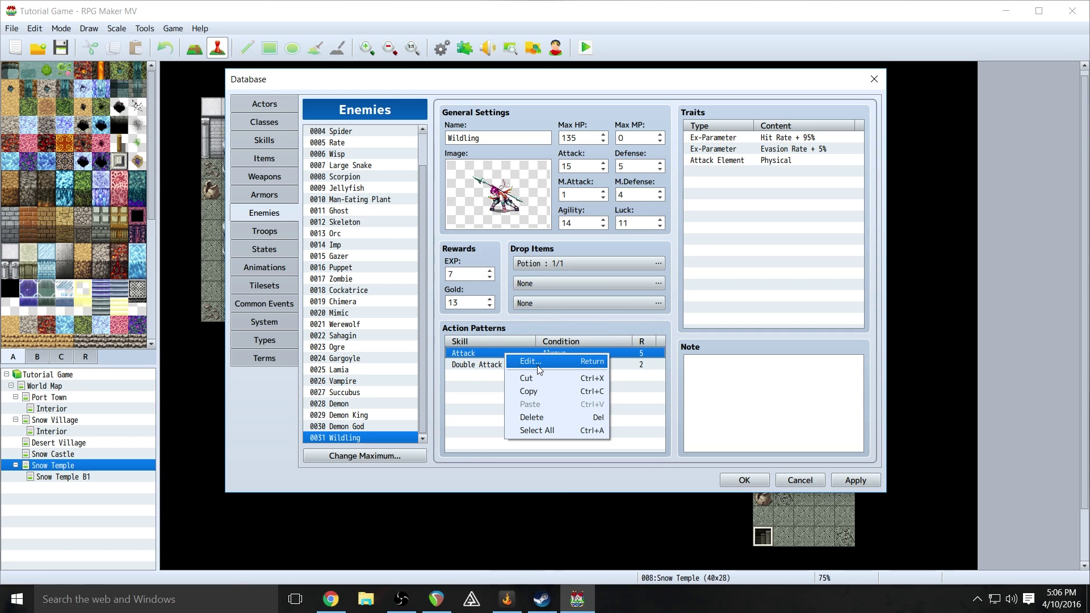
left_click(522, 360)
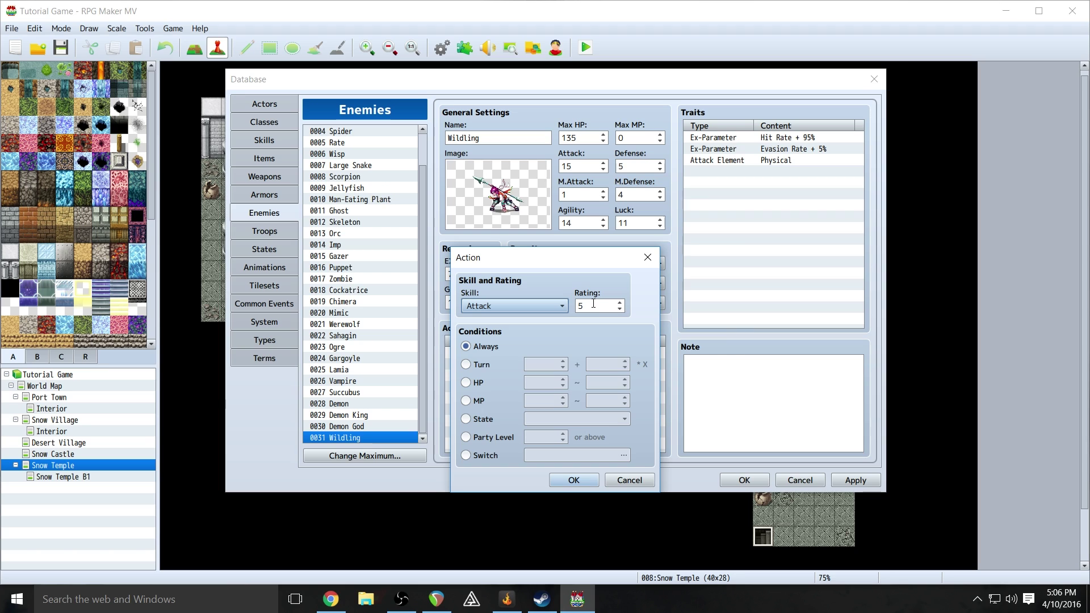
mouse_move(593, 303)
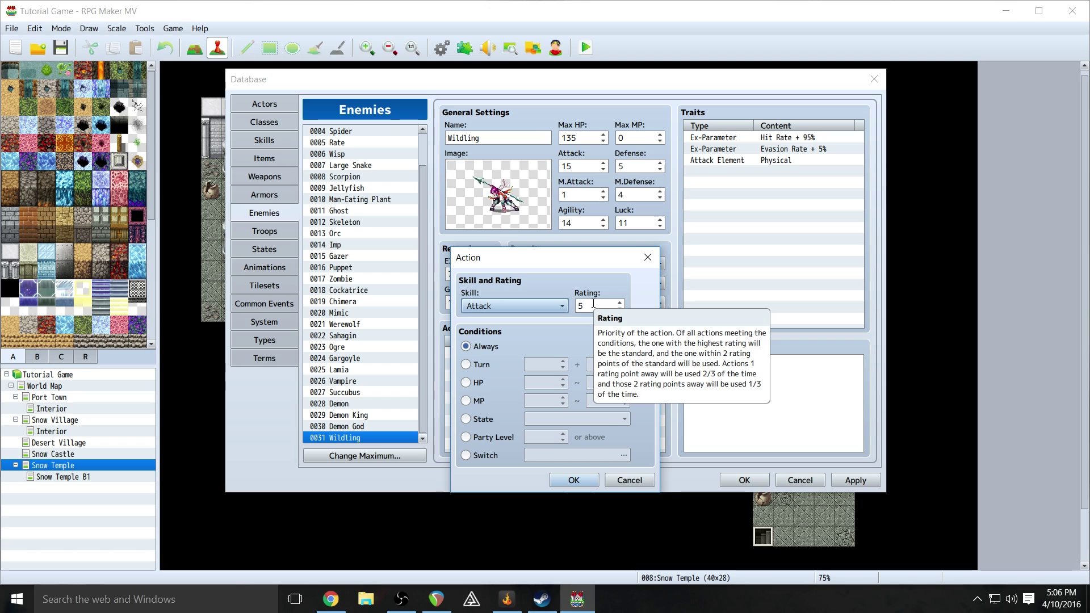
left_click(578, 480)
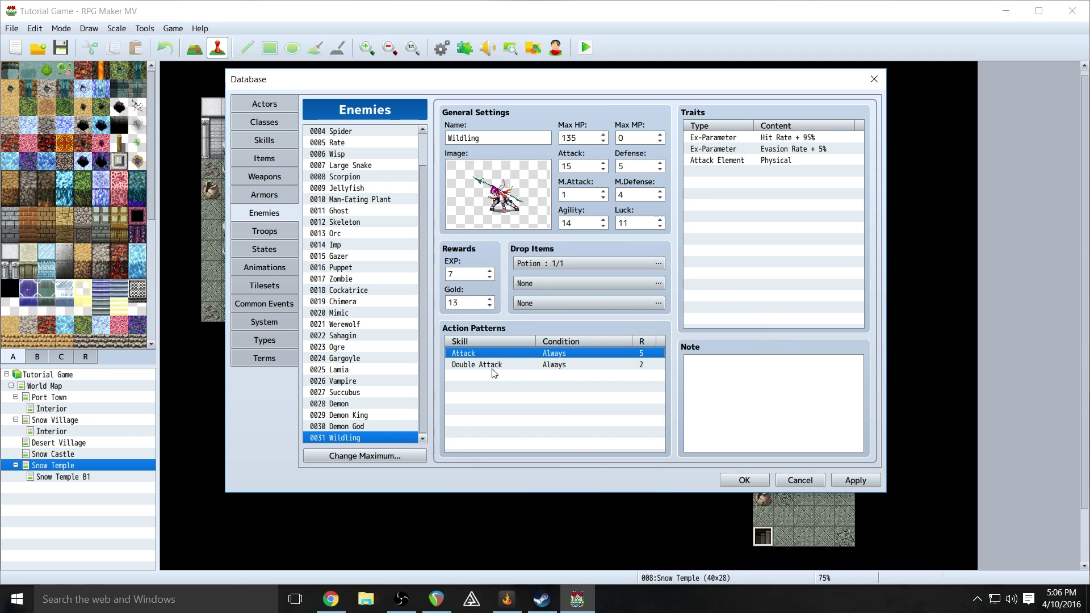
- Raise the Evasion Rate trait from 5% to 10%
left_click(744, 139)
left_click(744, 149)
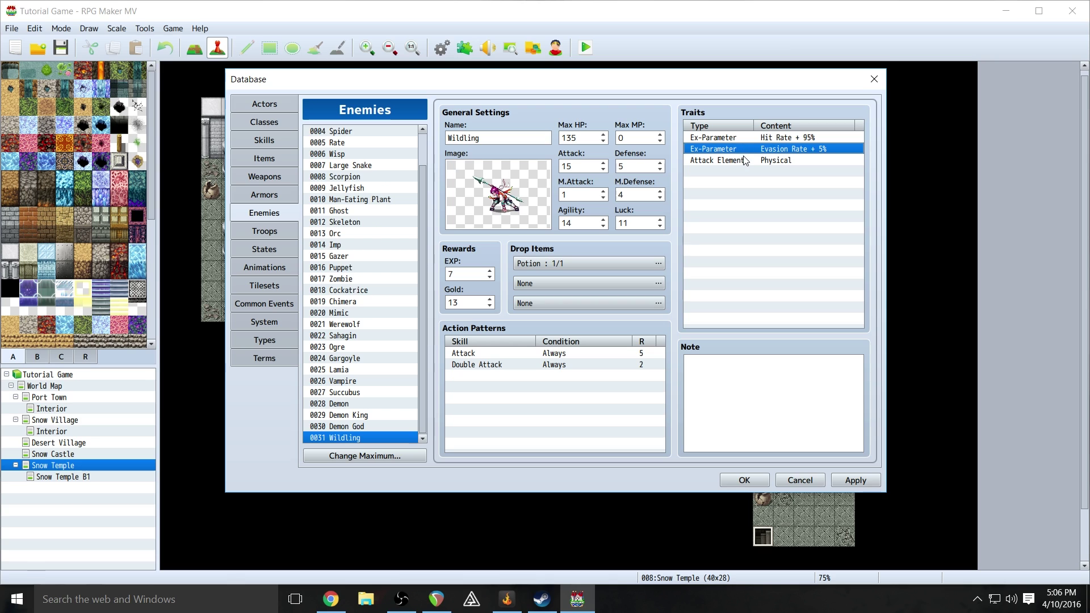
left_click(746, 160)
right_click(752, 149)
left_click(783, 161)
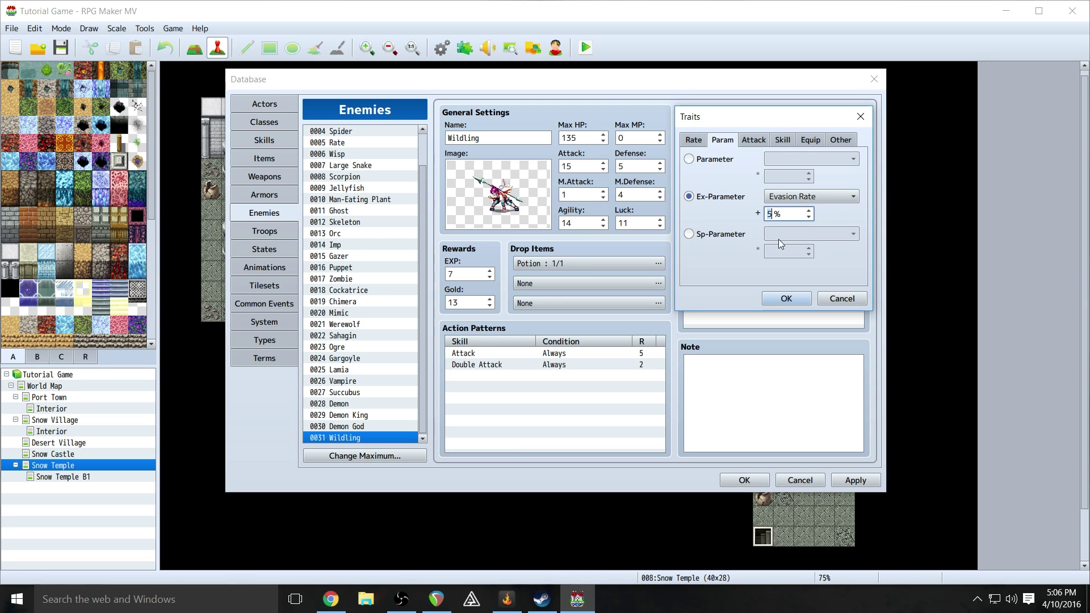
left_click(810, 210)
left_click(811, 210)
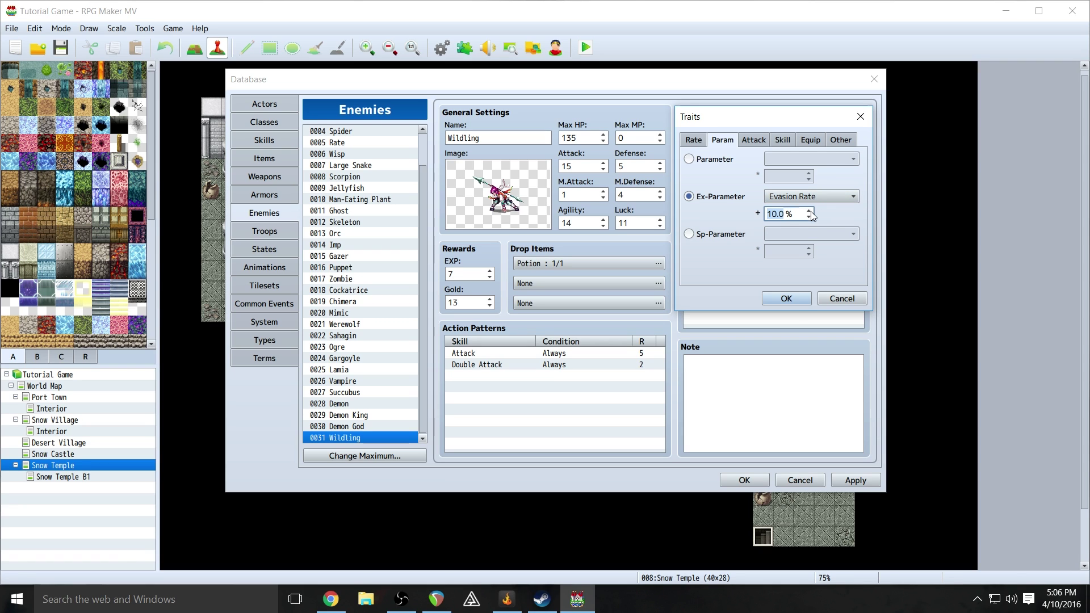
left_click(792, 299)
left_click(777, 180)
- Confirm the Attack Element trait stays Physical
left_click(776, 161)
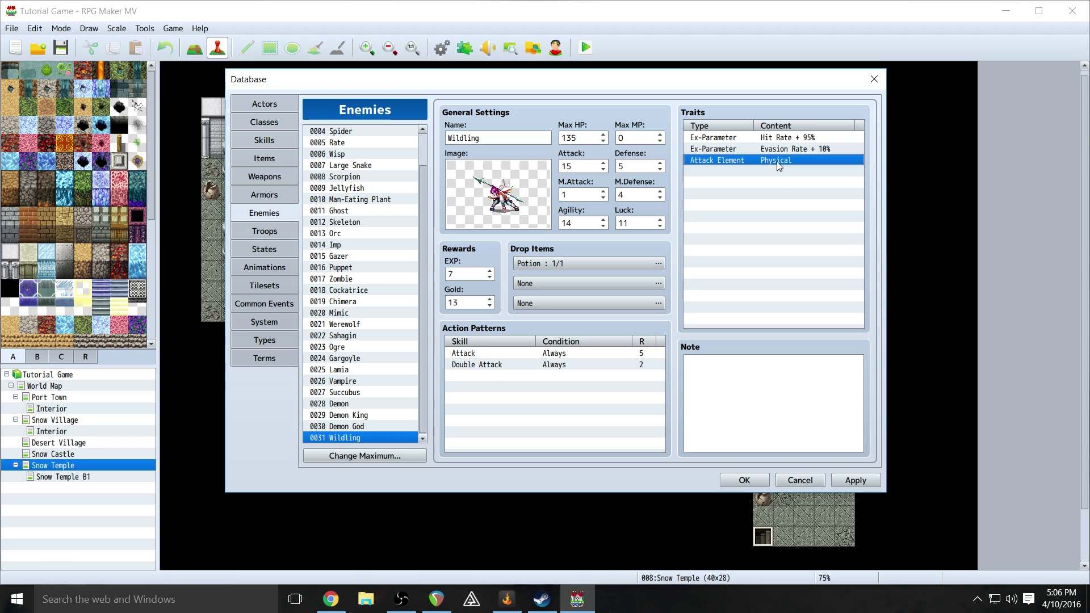
right_click(776, 162)
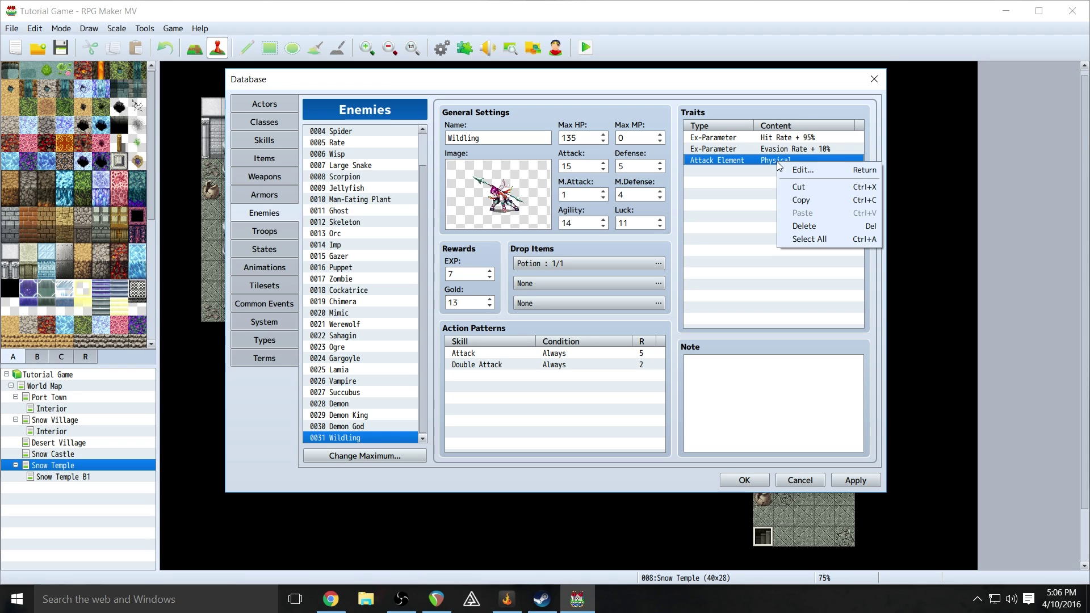
left_click(798, 171)
left_click(806, 162)
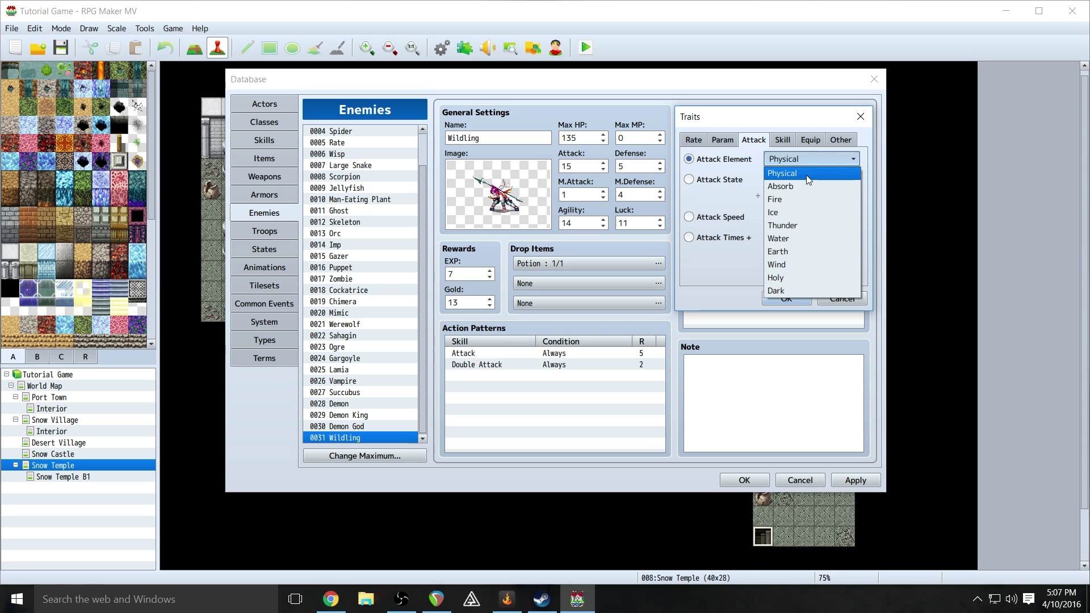
left_click(806, 172)
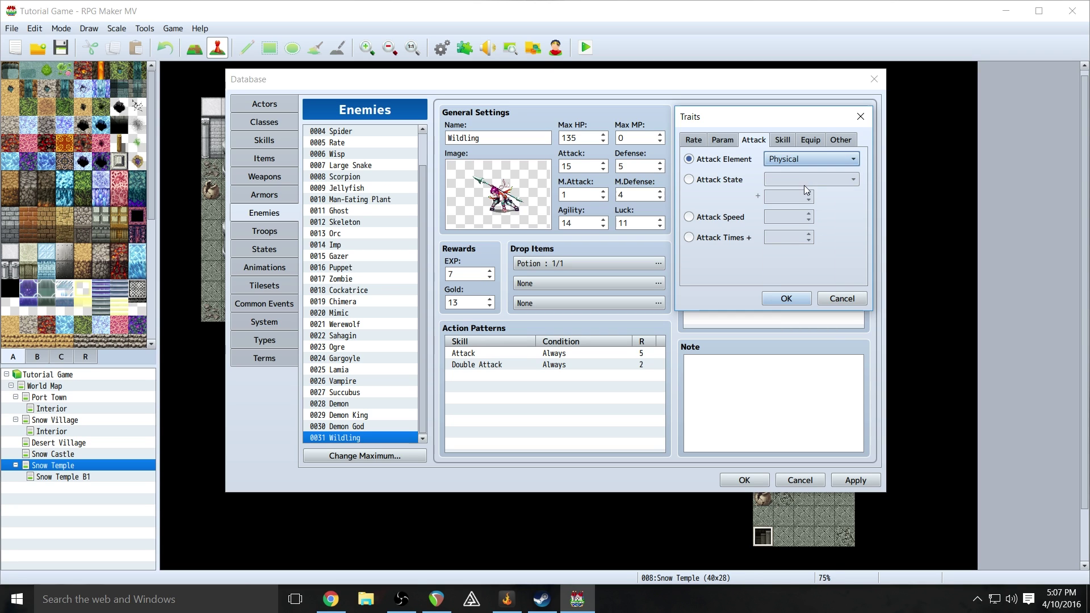
left_click(785, 297)
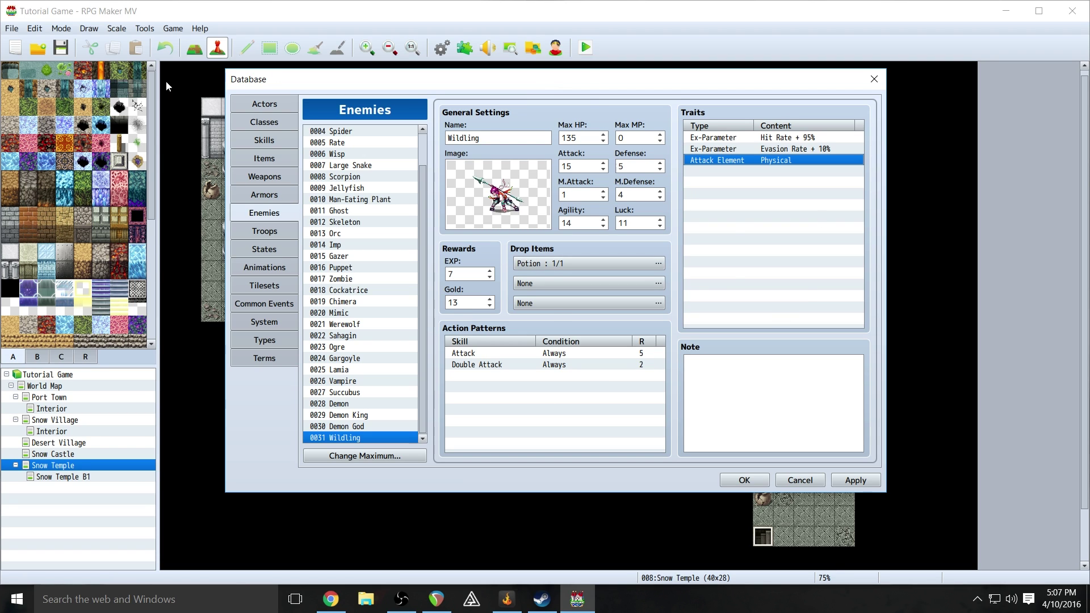
- Browse the existing troops from Bat*2 to Demon God and back to Werewolf*2
left_click(274, 230)
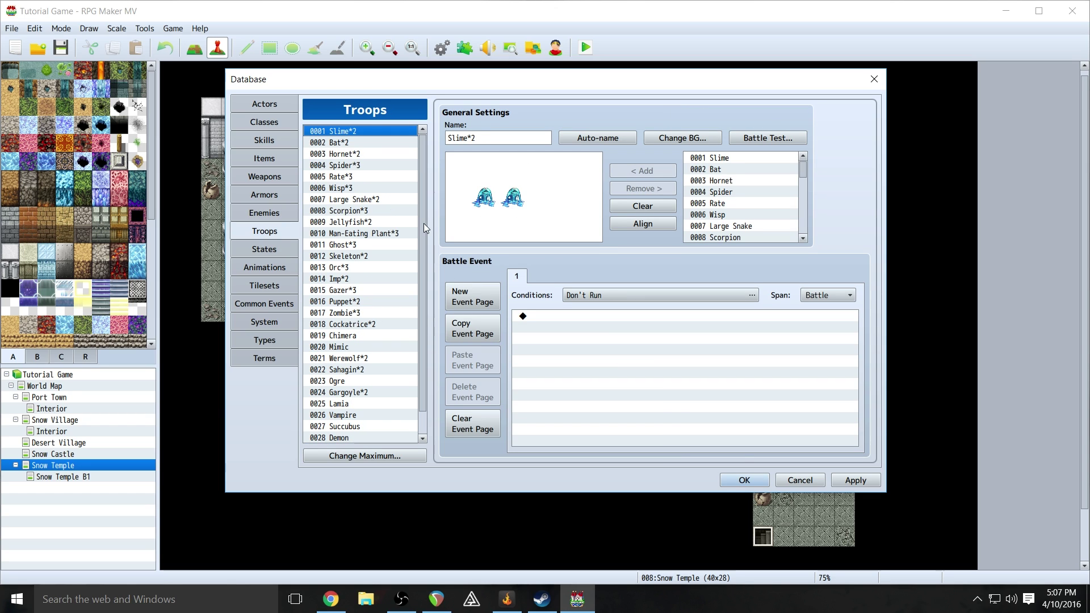
left_click(367, 144)
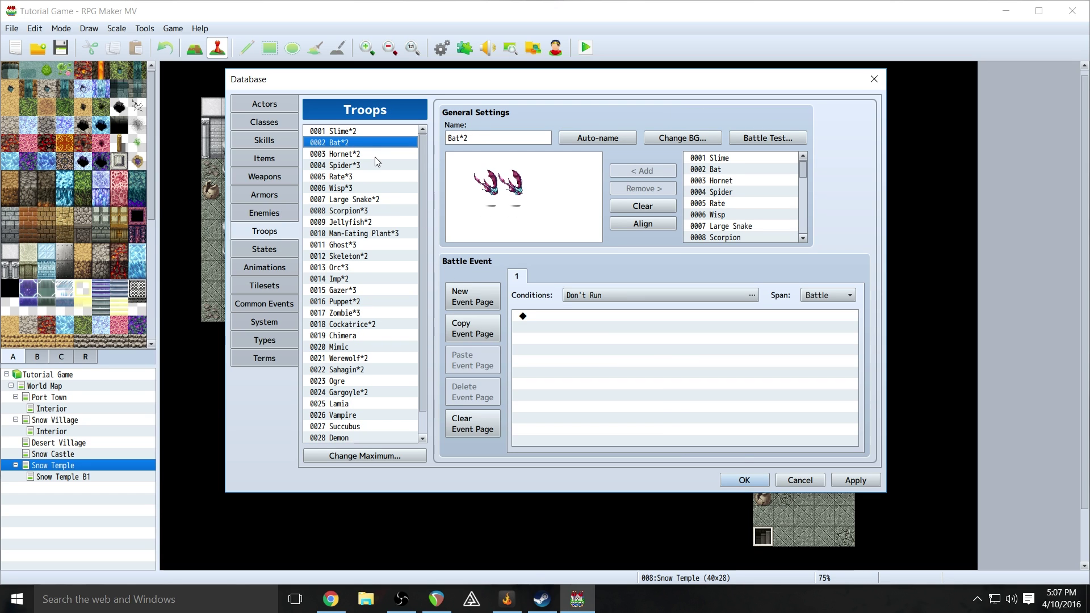
key("Down")
key("Down")
key("Down")
key("Down")
key("Down")
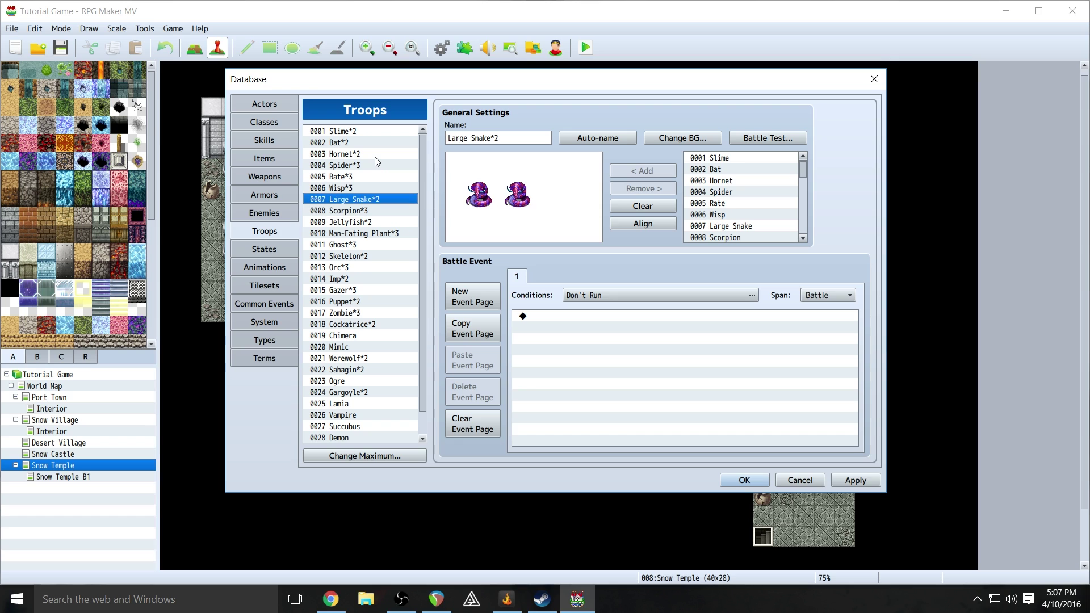
key("Down")
key("Down")
key("Down")
key("Down")
key("Down")
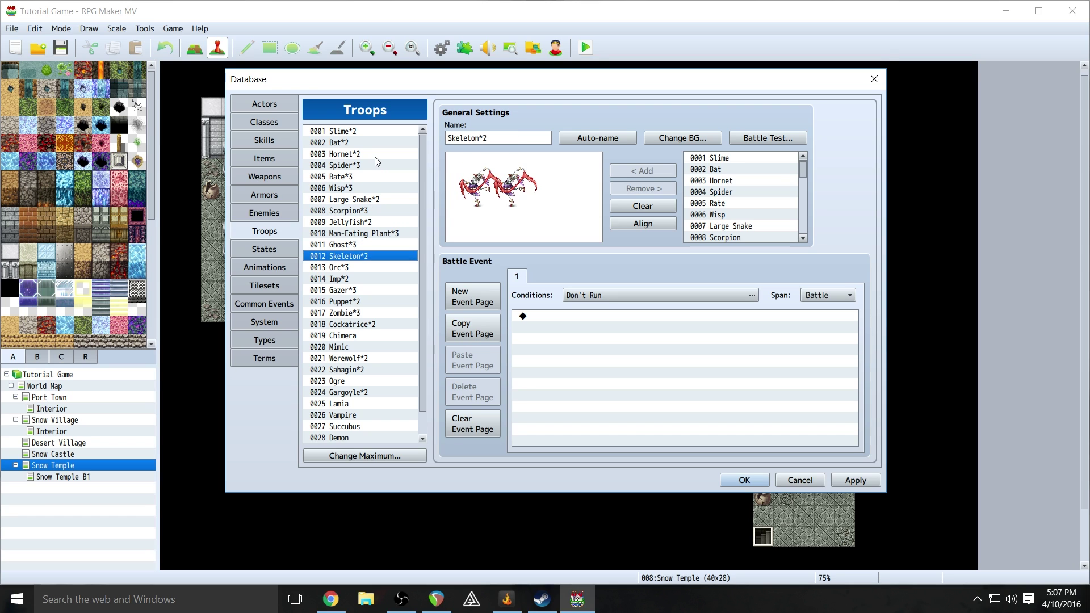
key("Down")
key("Down")
key("Down")
key("Down")
key("Down")
key("Down")
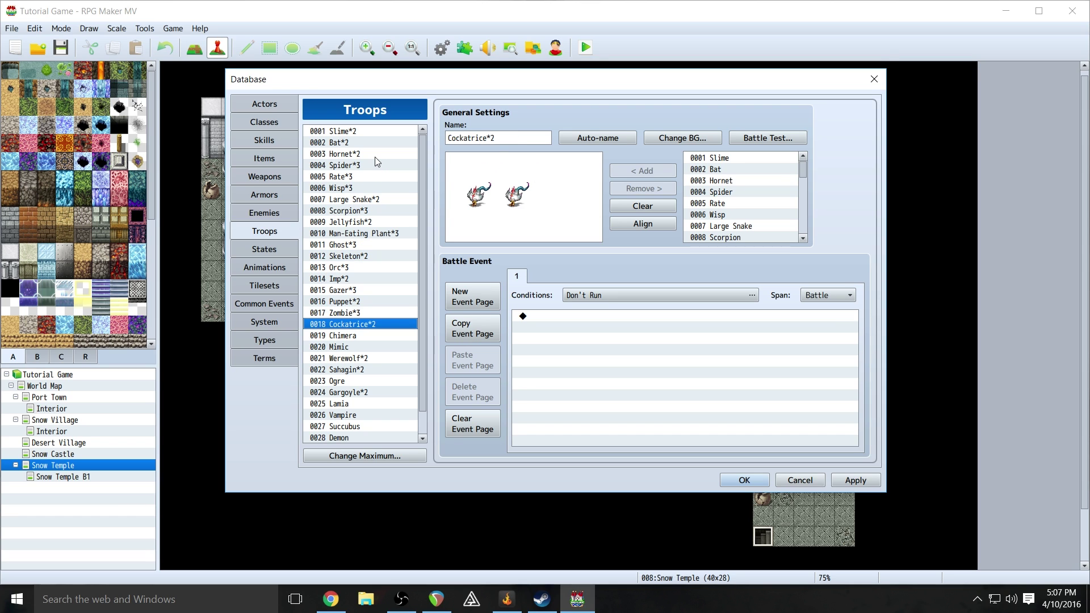
key("Down")
key("Down")
key("Down")
key("Down")
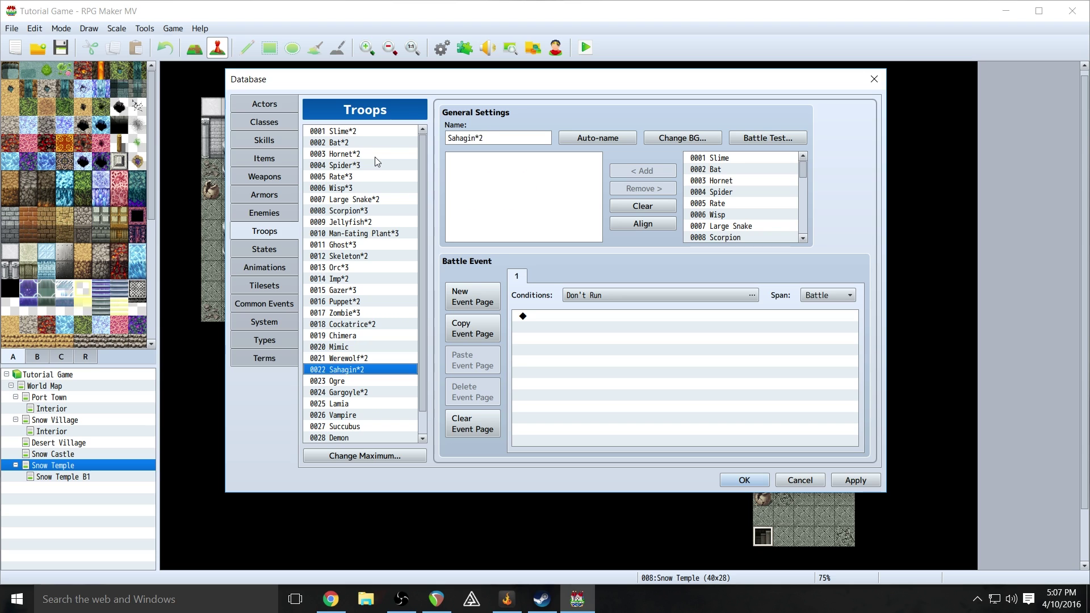
key("Down")
key("Down")
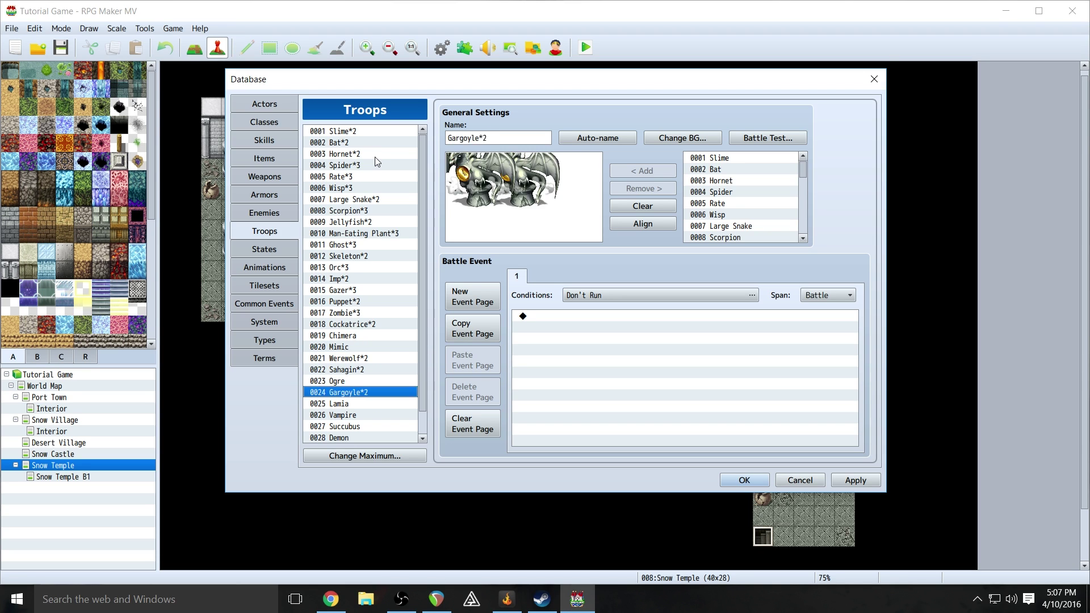
key("Down")
key("Down")
key("Down")
key("Down")
key("Down")
key("Down")
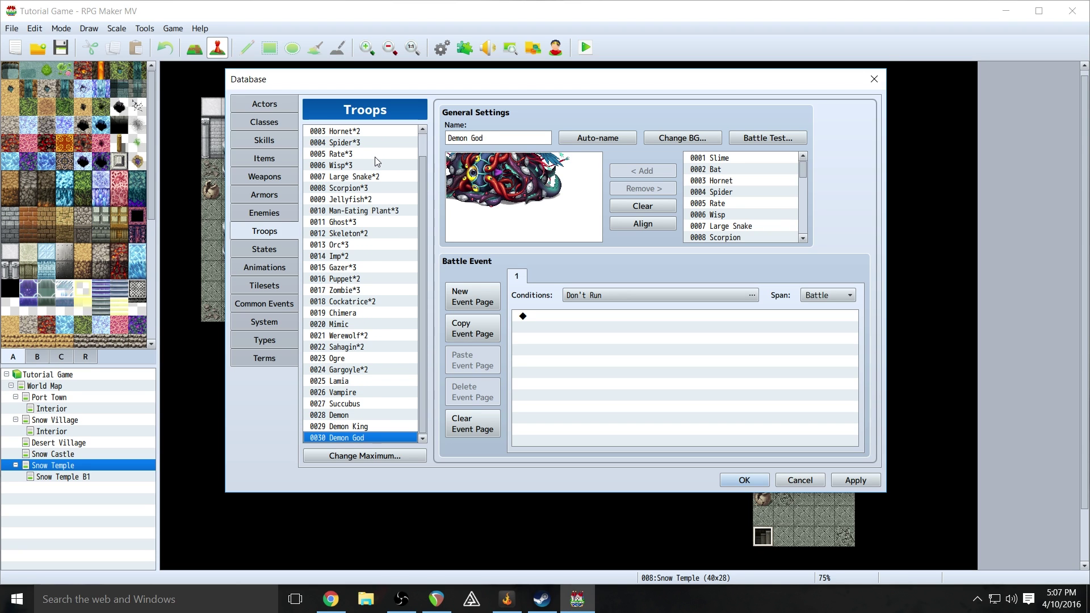
key("Up")
key("Up")
key("Up")
key("Up")
key("Up")
key("Up")
key("Up")
key("Up")
key("Up")
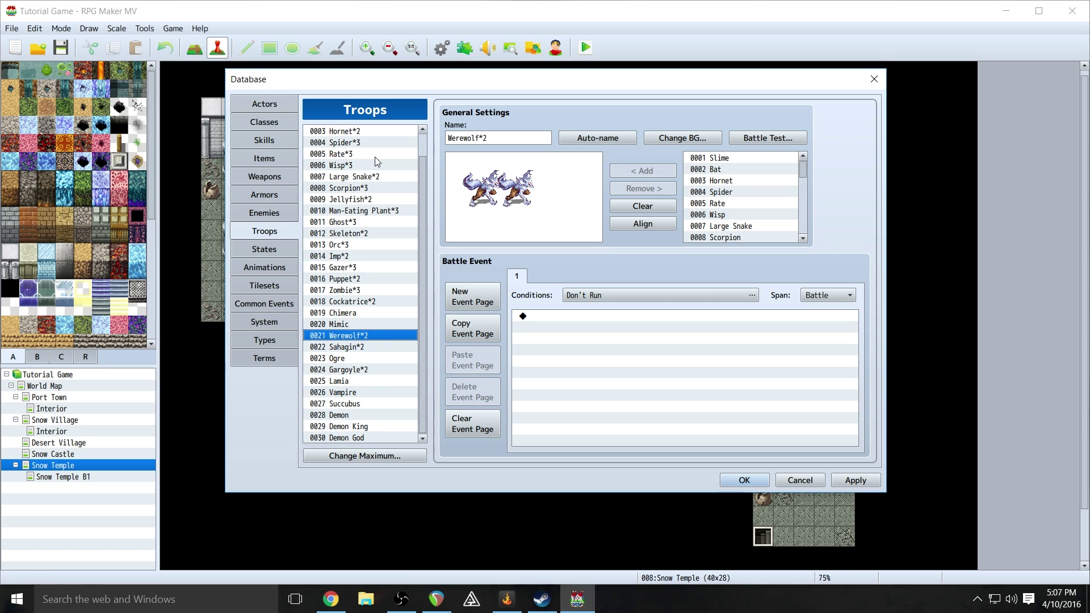
- Raise the troop maximum to 31
left_click(388, 454)
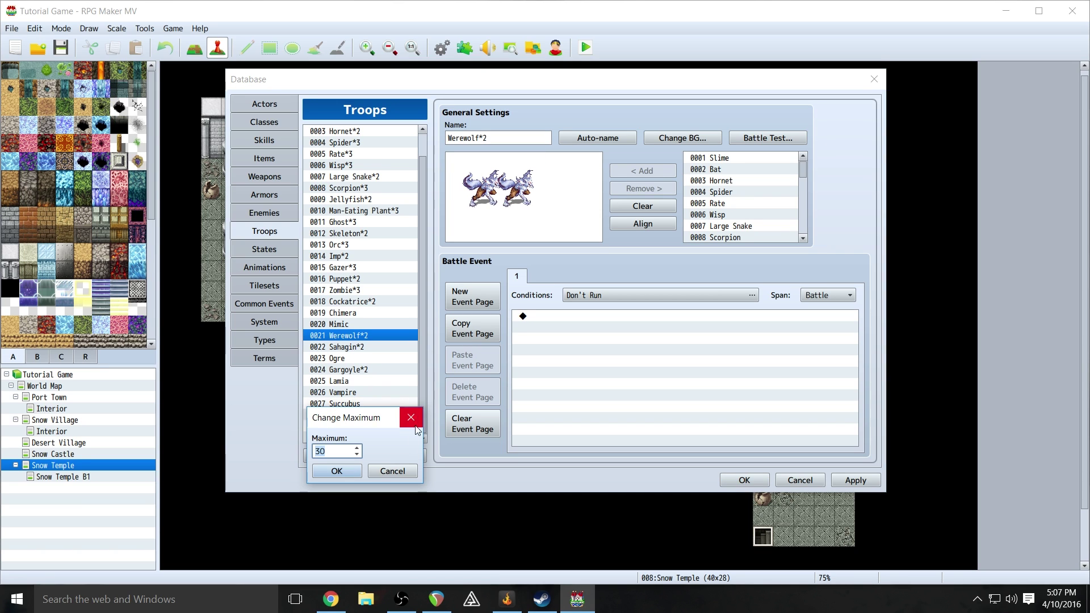
left_click(357, 447)
left_click(352, 469)
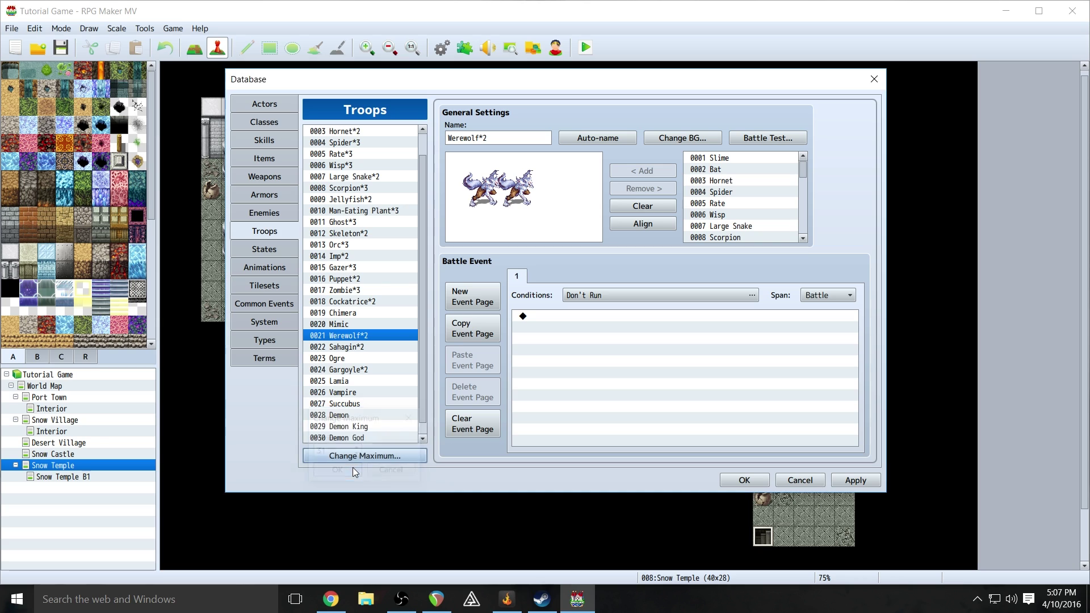
scroll(370, 406, "down", 1)
- Place two Wildlings side by side in troop 0031 and auto-name it Wildling*2
left_click(334, 437)
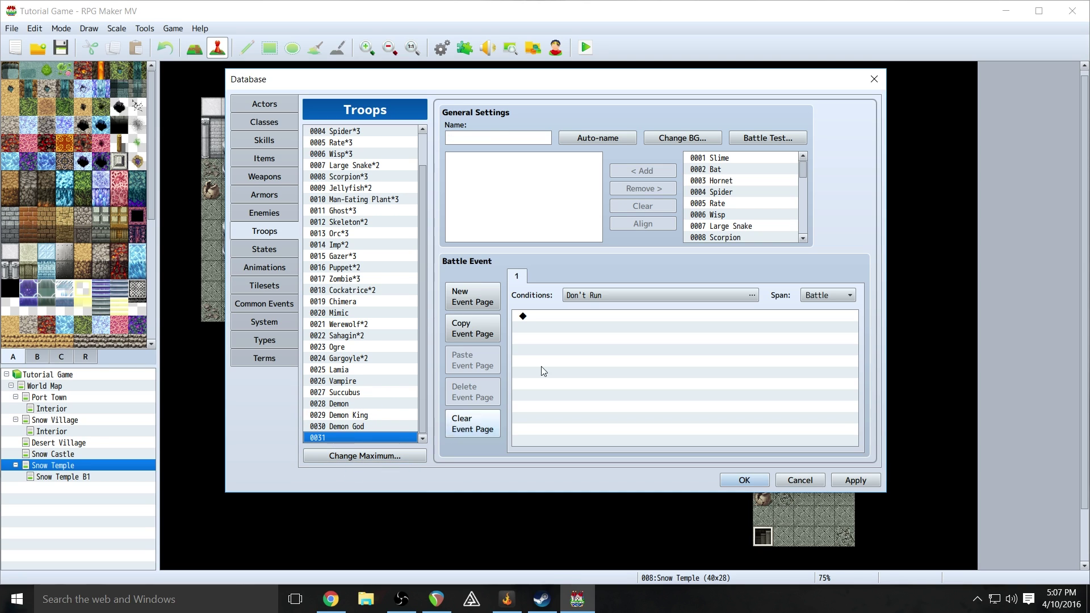
left_click(483, 139)
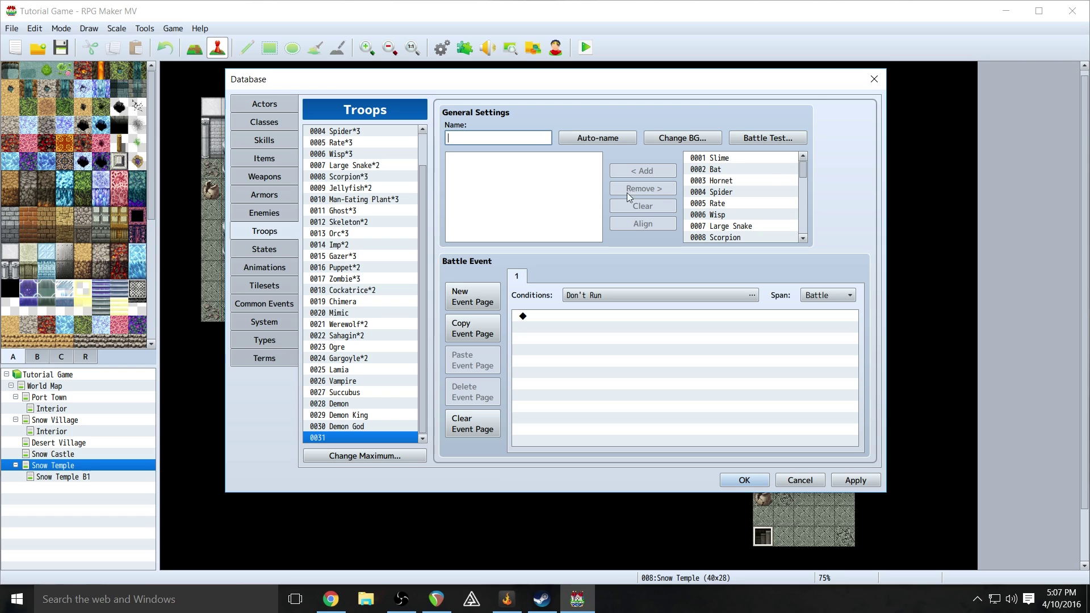
left_click_drag(805, 168, 804, 239)
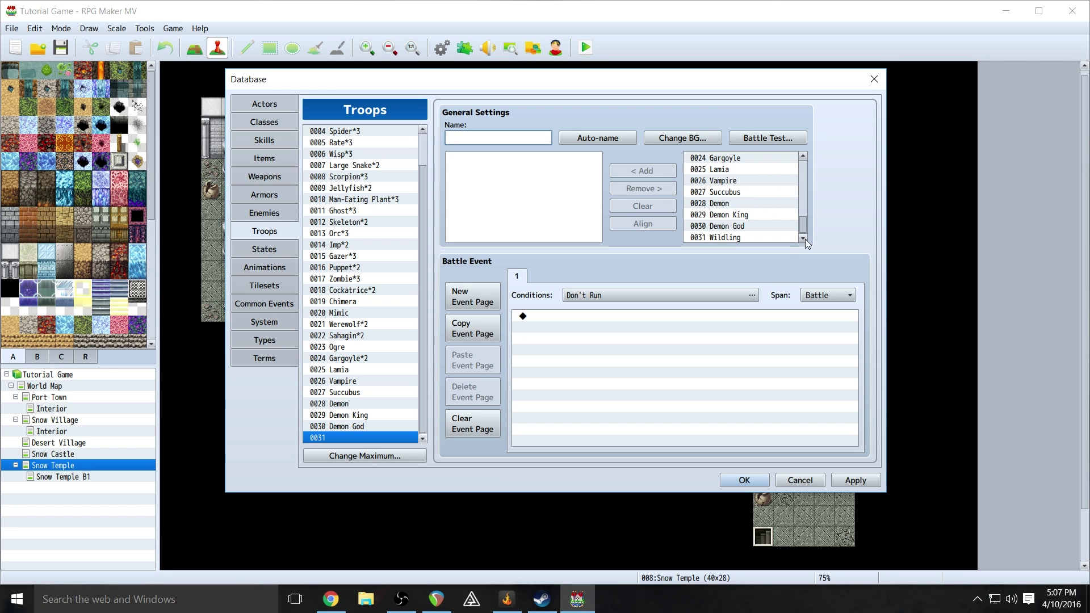
left_click(729, 237)
left_click(643, 170)
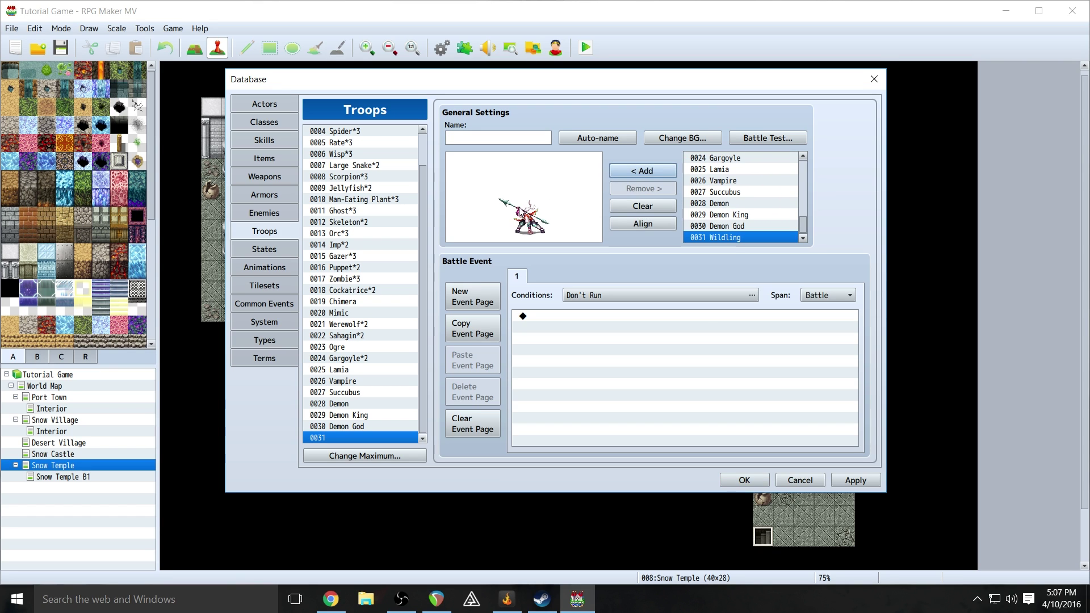
left_click_drag(502, 200, 485, 193)
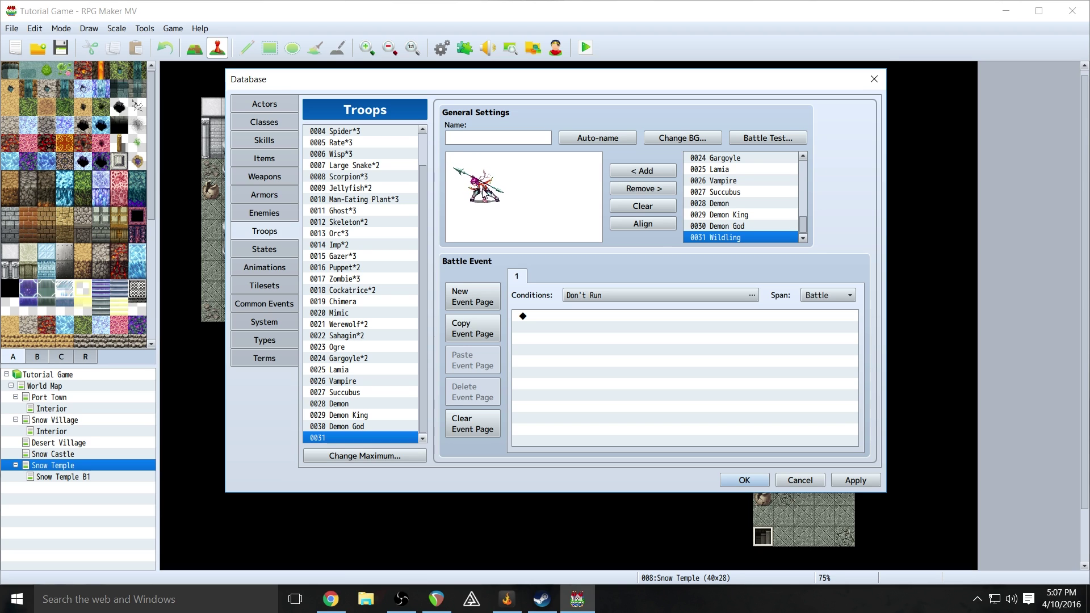
left_click(643, 171)
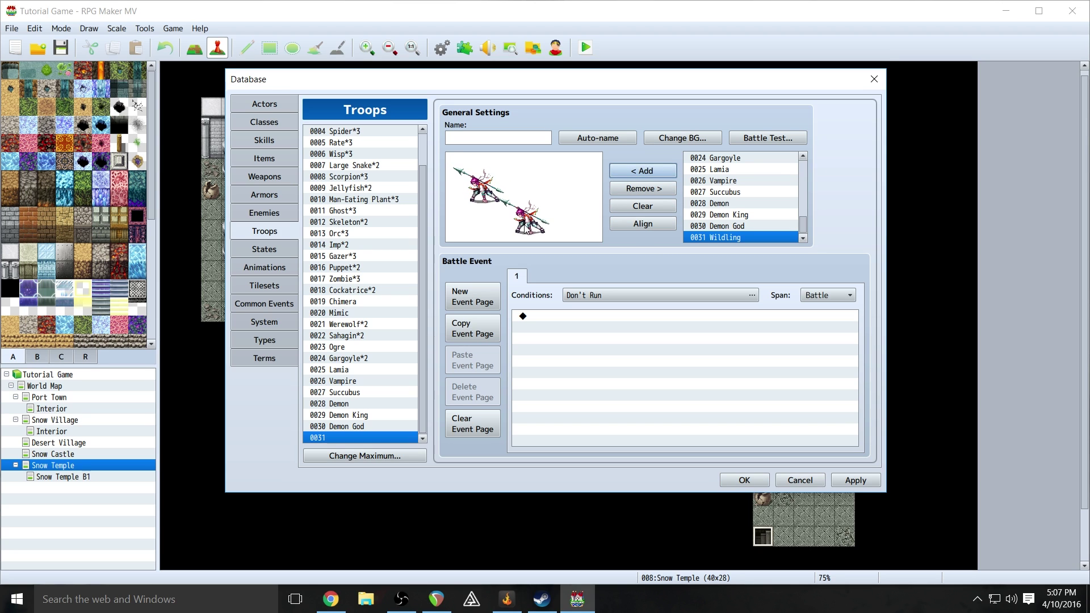
left_click_drag(527, 227, 531, 212)
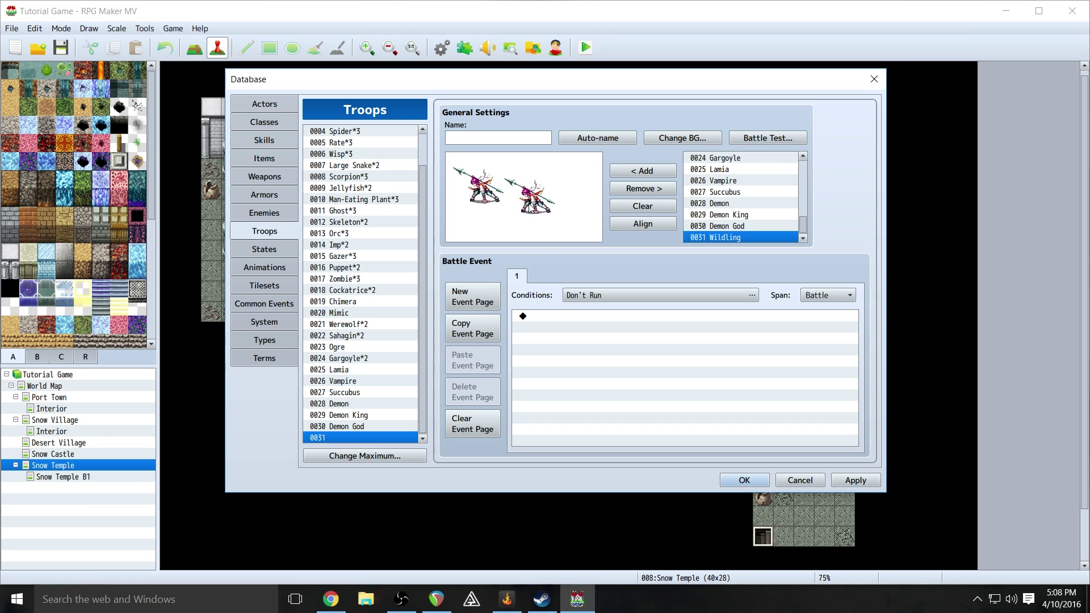
left_click(567, 138)
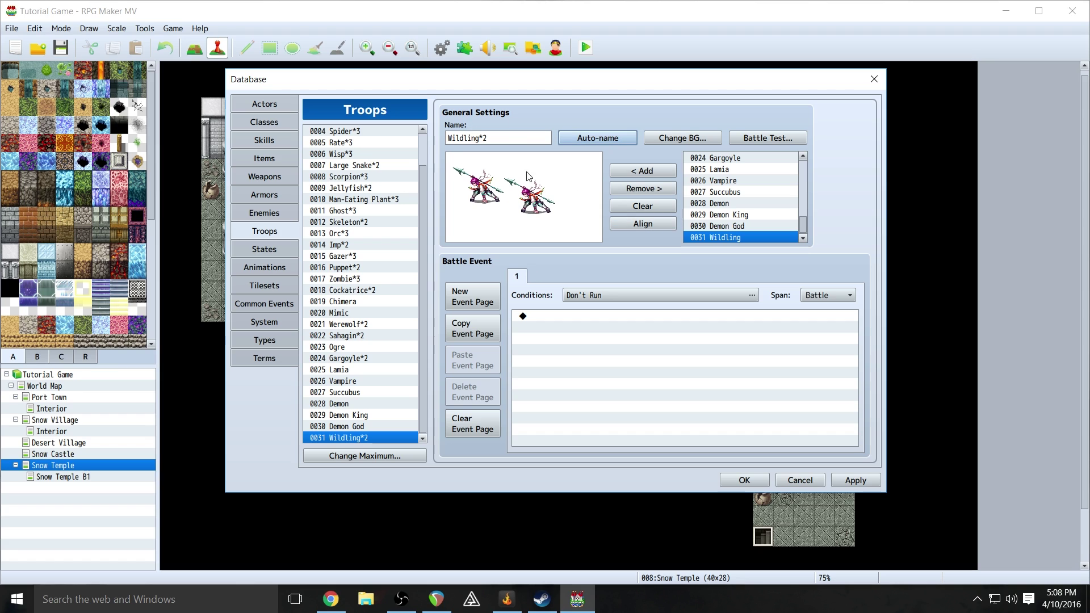
left_click(504, 137)
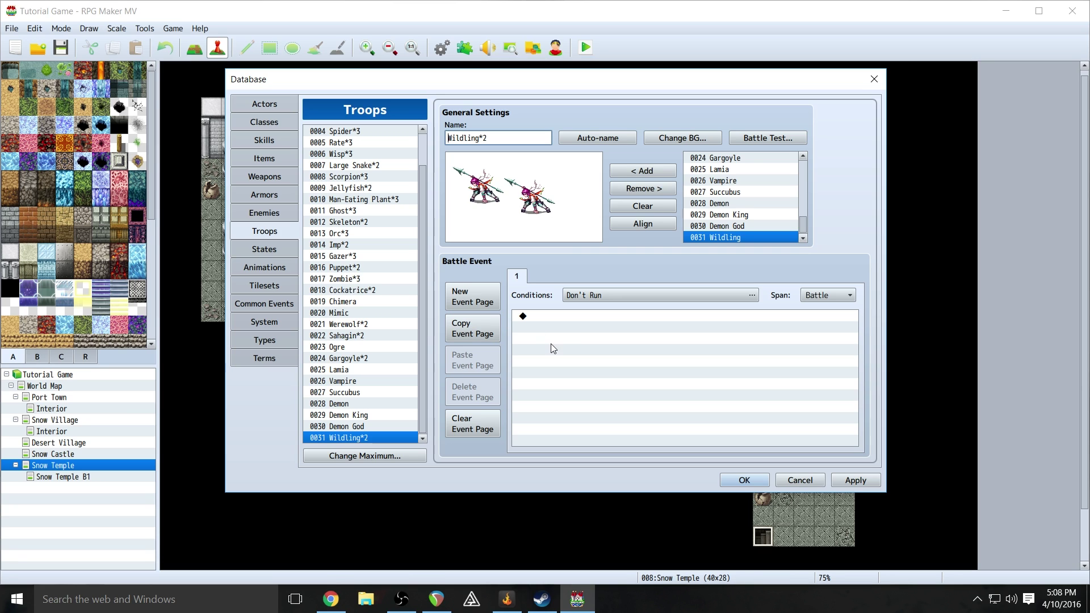
left_click(577, 317)
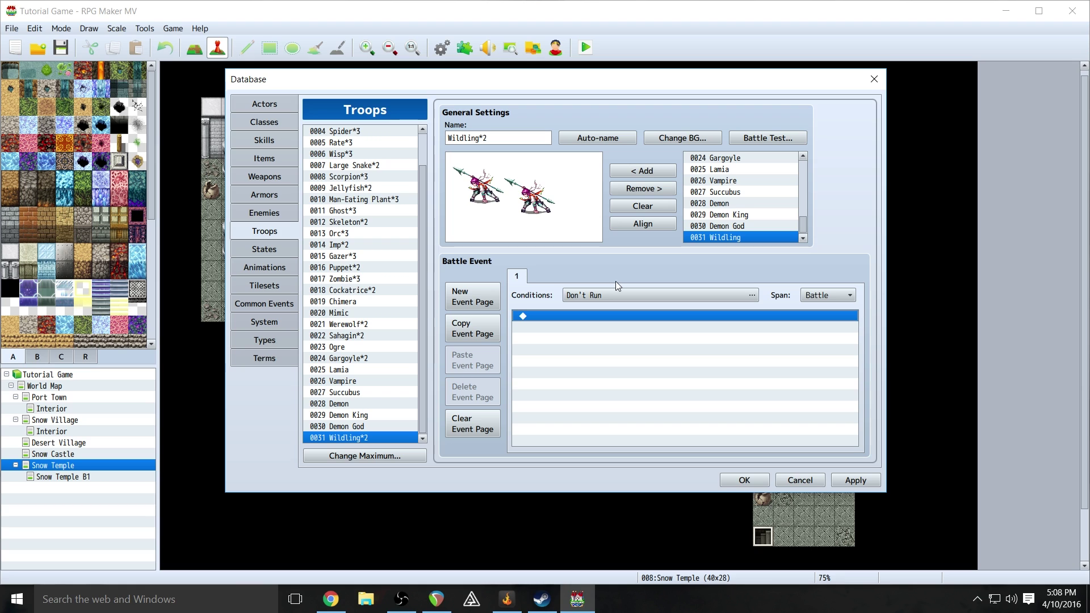
- Open the battle background image picker for the Wildling*2 troop
left_click(674, 141)
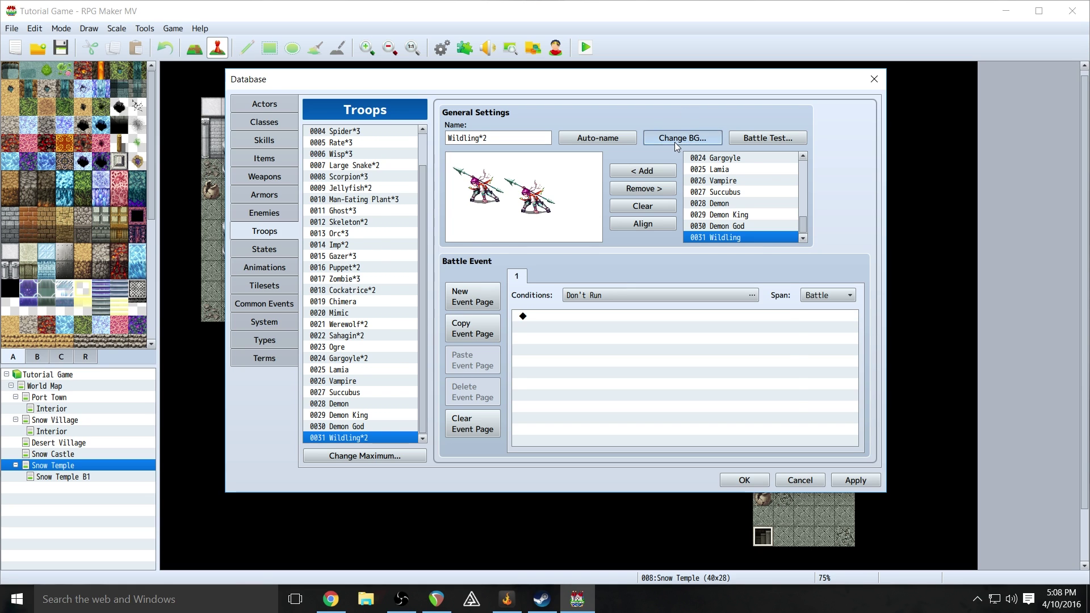
- Preview the DecorativeTile, DemonCastle2, DemonicWorld, CobblestonesPool and Cobblestones2 backgrounds, then cancel with (None) selected
left_click(362, 312)
left_click(365, 333)
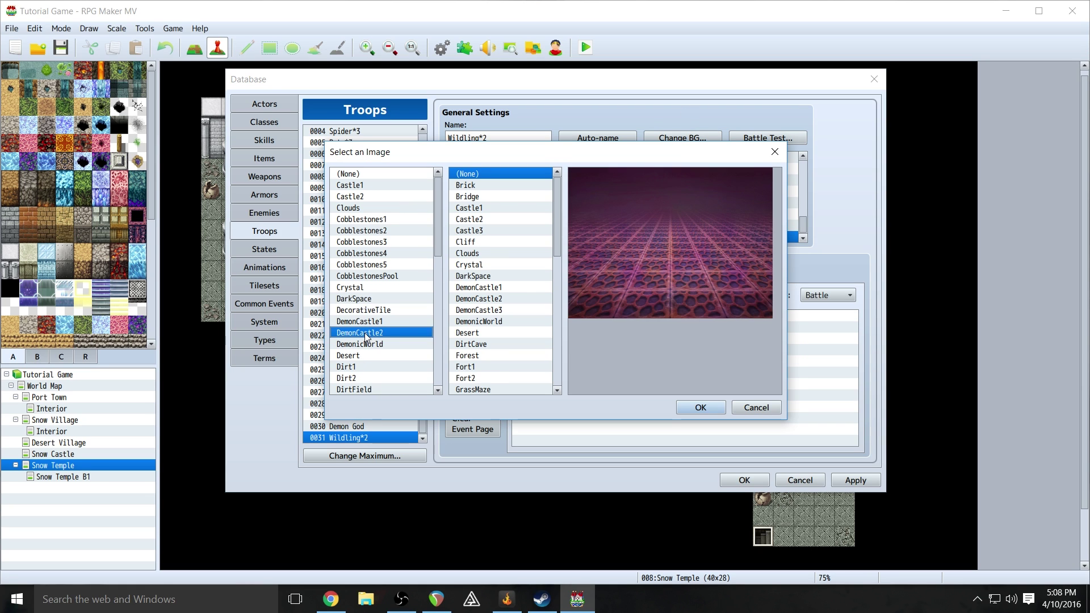
left_click(365, 344)
left_click(369, 278)
left_click(368, 230)
left_click(366, 174)
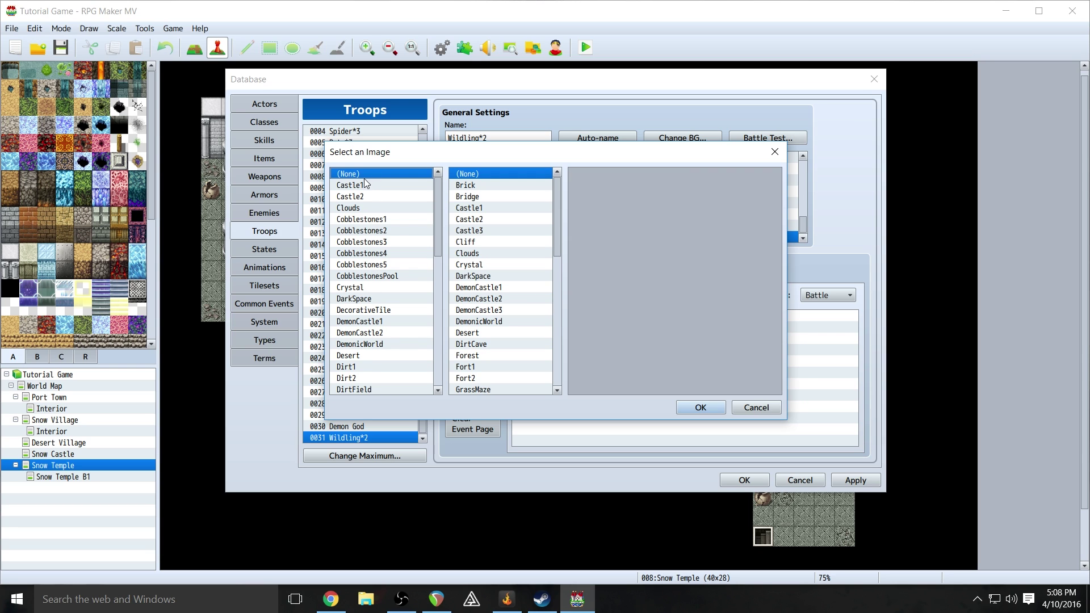
left_click(740, 408)
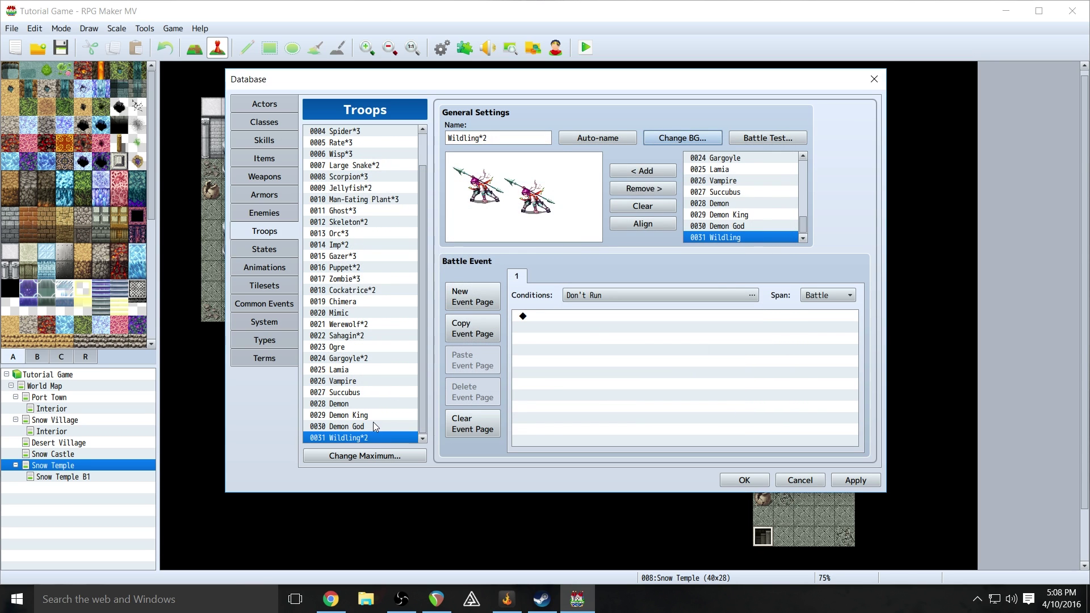
- Compare the Demon God and Slime*2 troops' backgrounds unchanged, then return to troop Wildling*2
left_click(373, 424)
left_click(676, 140)
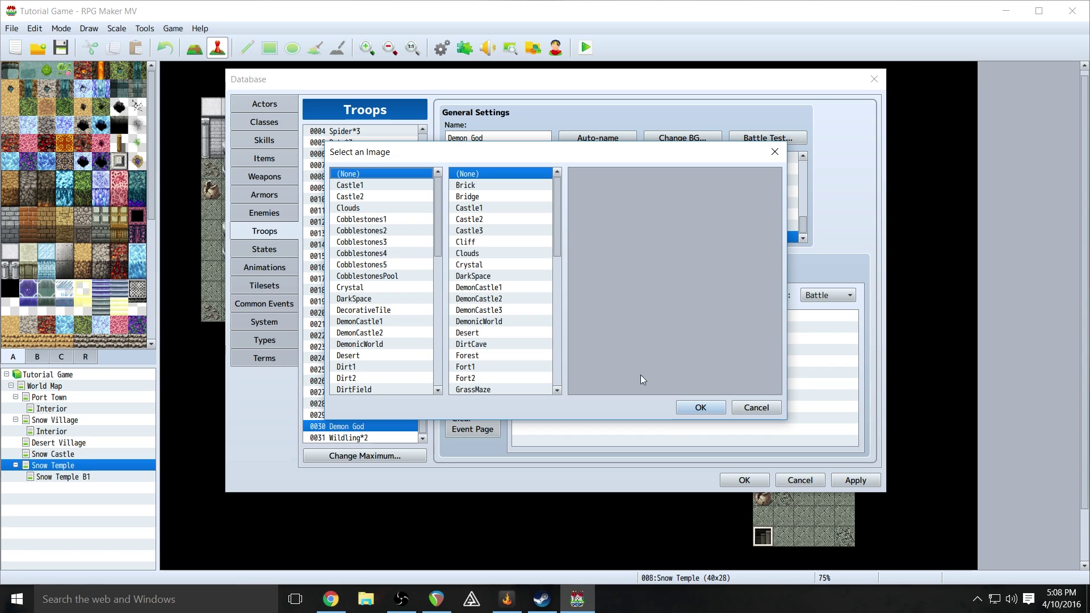
key("Escape")
scroll(386, 284, "up", 1)
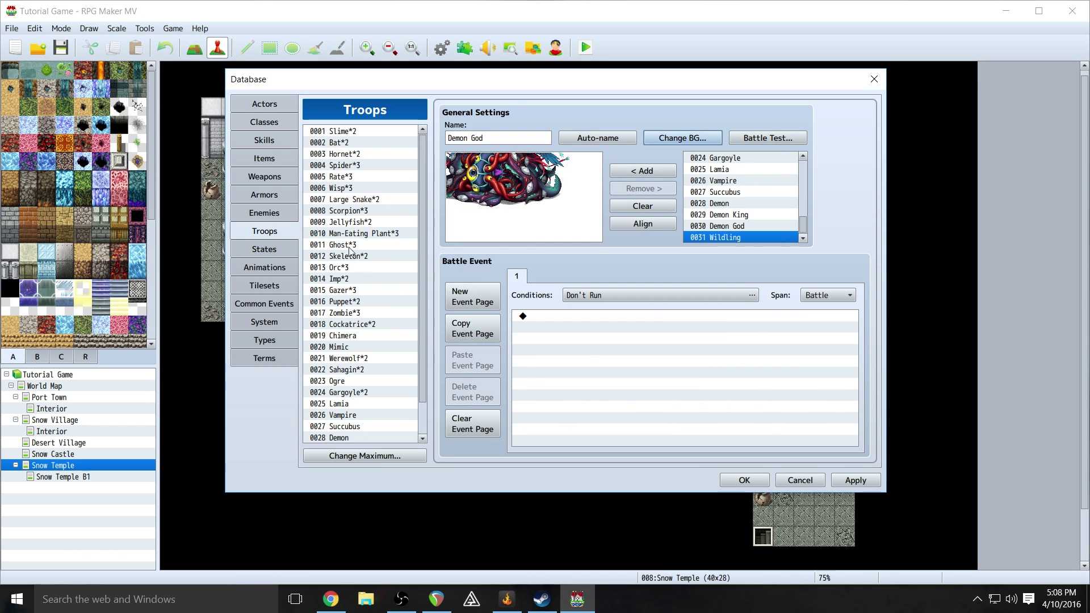
left_click(360, 131)
left_click(706, 137)
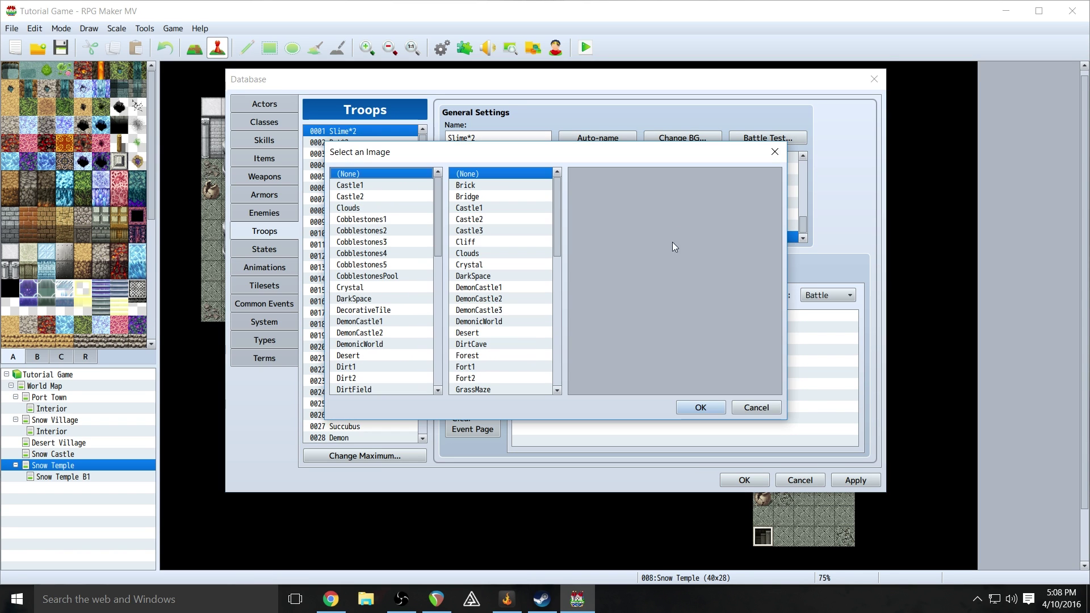
left_click(748, 407)
scroll(369, 375, "down", 1)
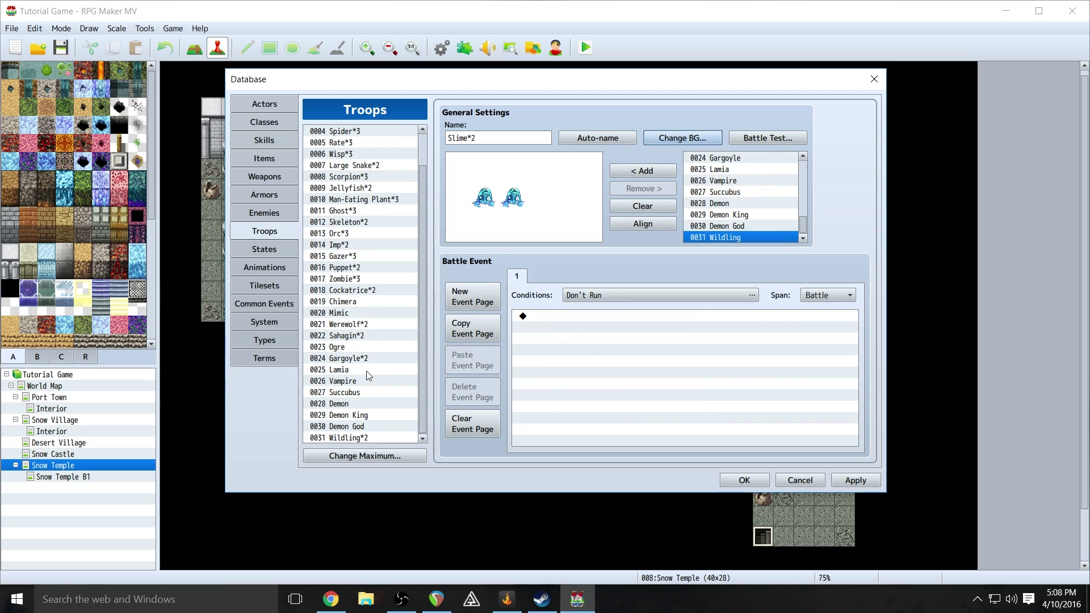
left_click(370, 437)
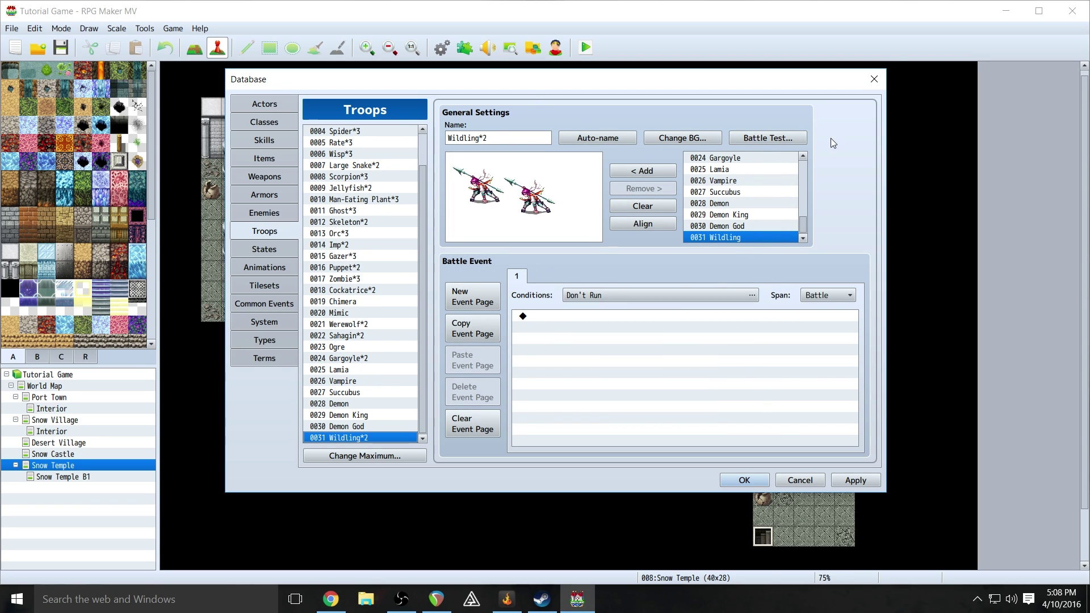
- Start a Battle Test setup with Lydia in party slot two and Simon in slot three
left_click(767, 138)
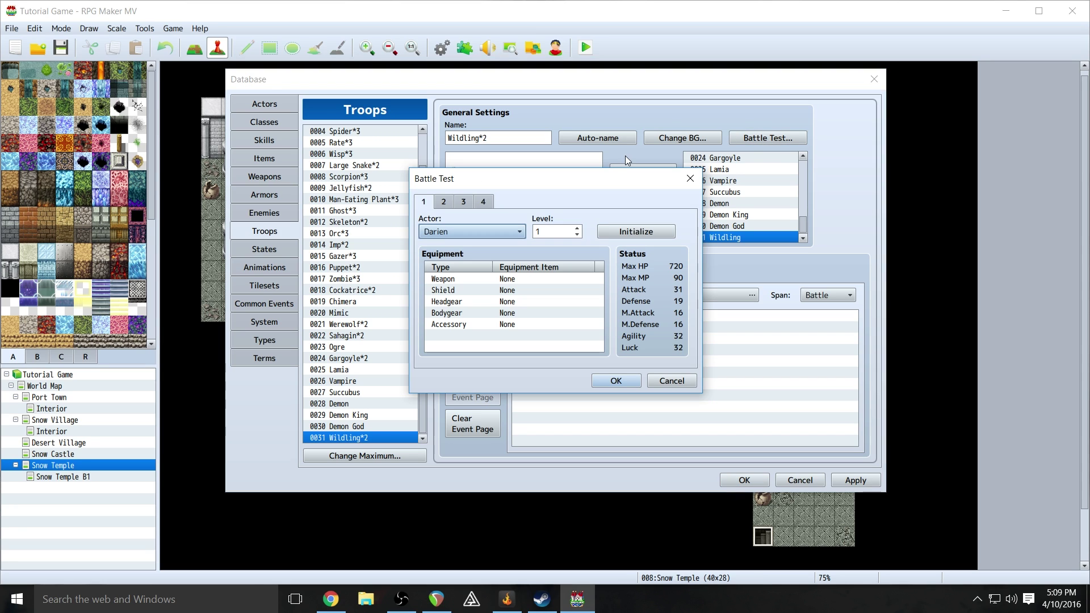
left_click(448, 202)
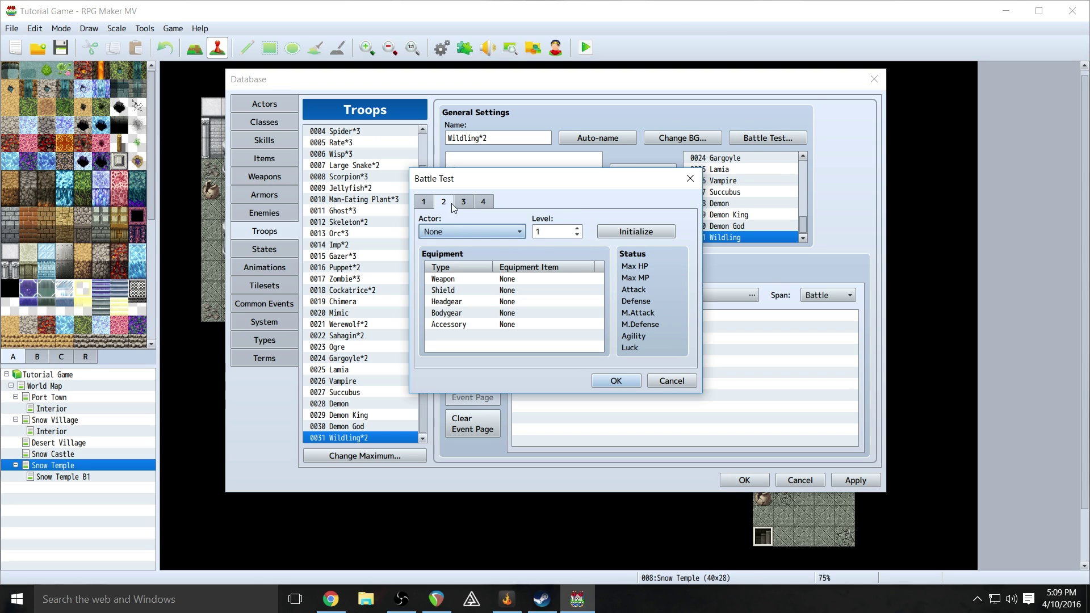
left_click(476, 231)
left_click(461, 255)
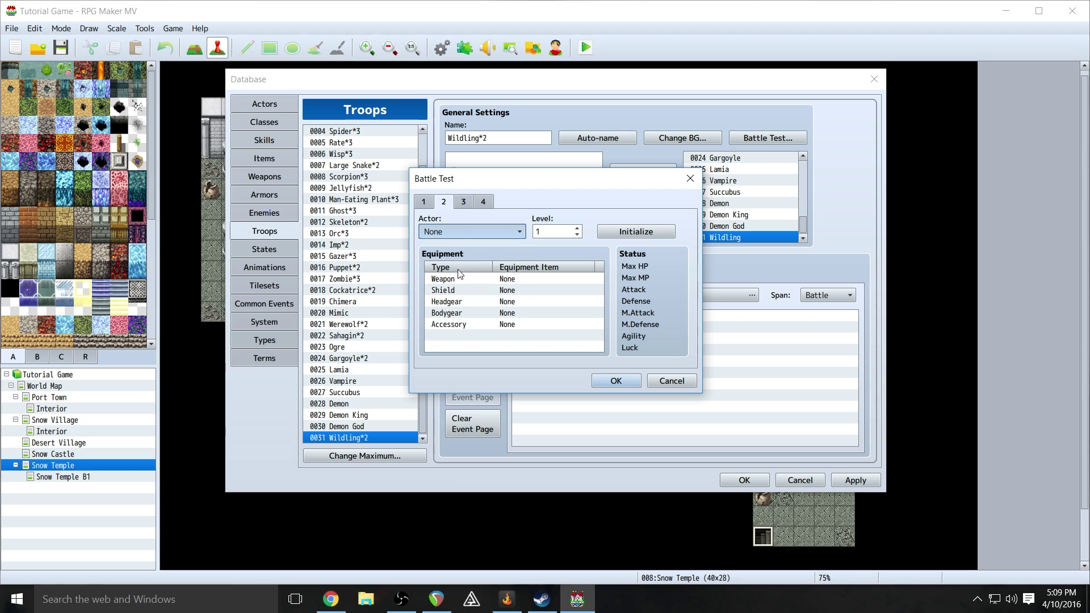
left_click(462, 202)
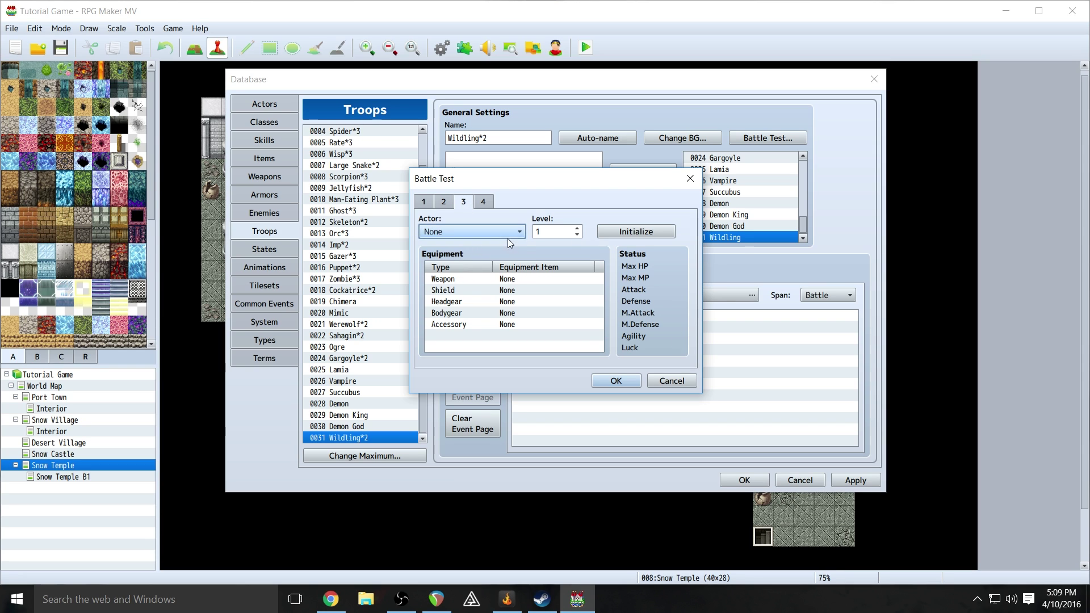
left_click(476, 231)
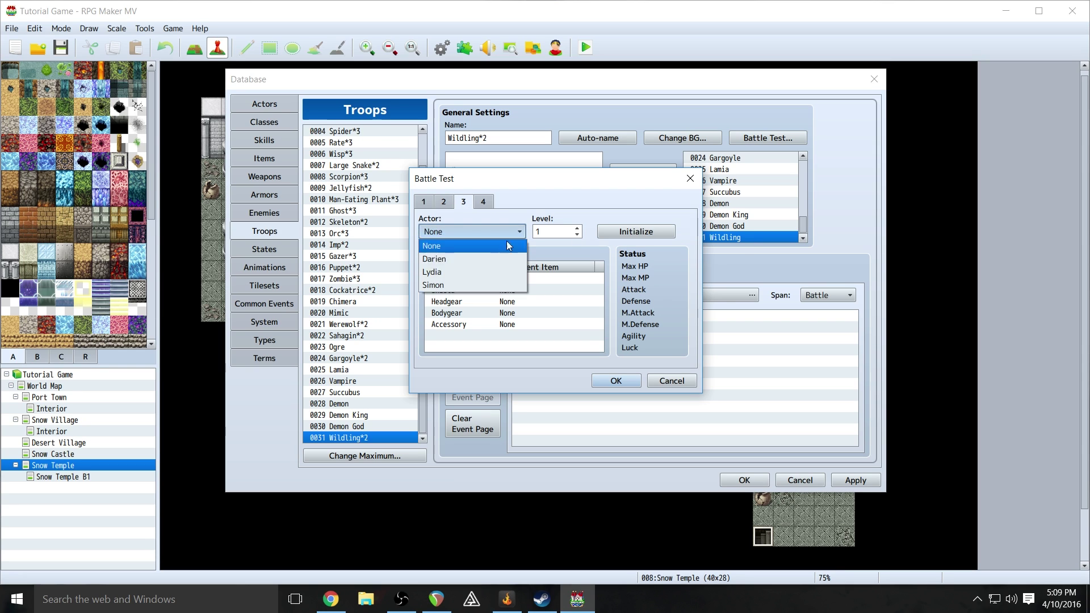
left_click(465, 286)
- Raise Simon's and Darien's battle test levels to 5
left_click(578, 227)
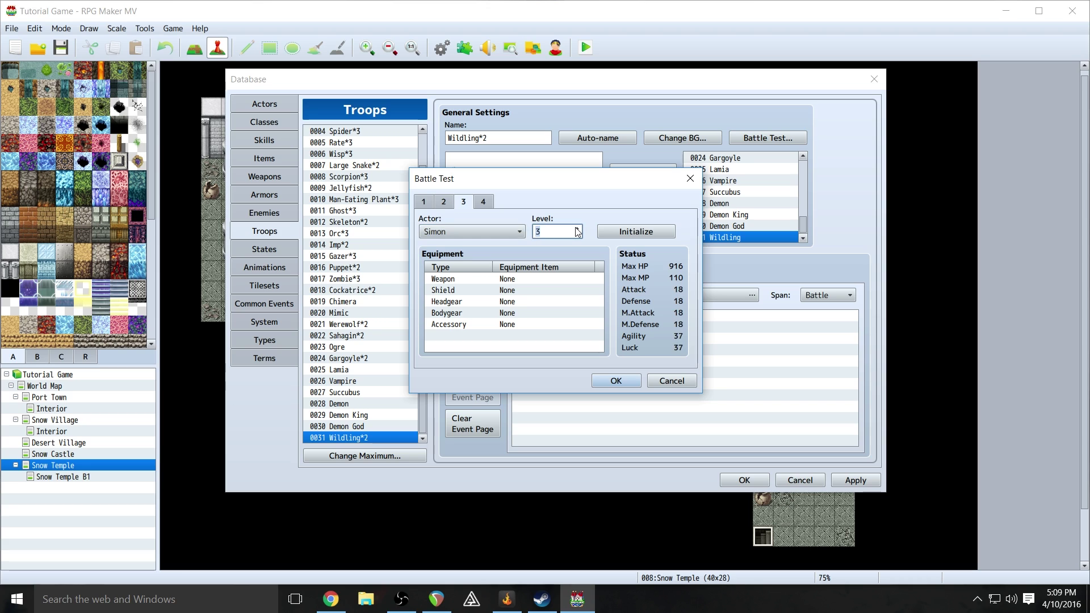
left_click(578, 227)
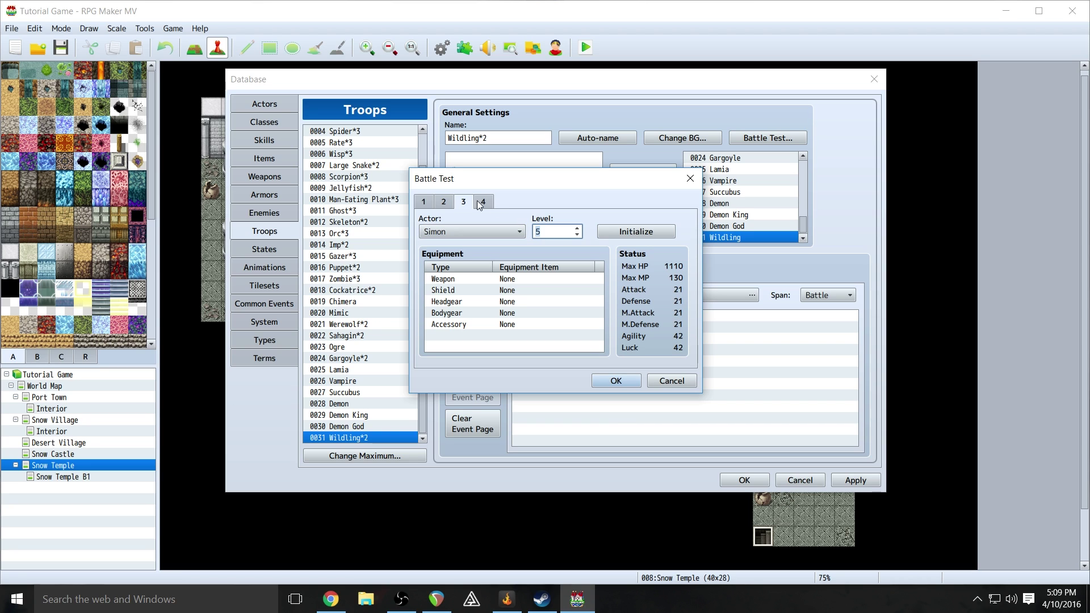
key("ctrl+shift+Tab")
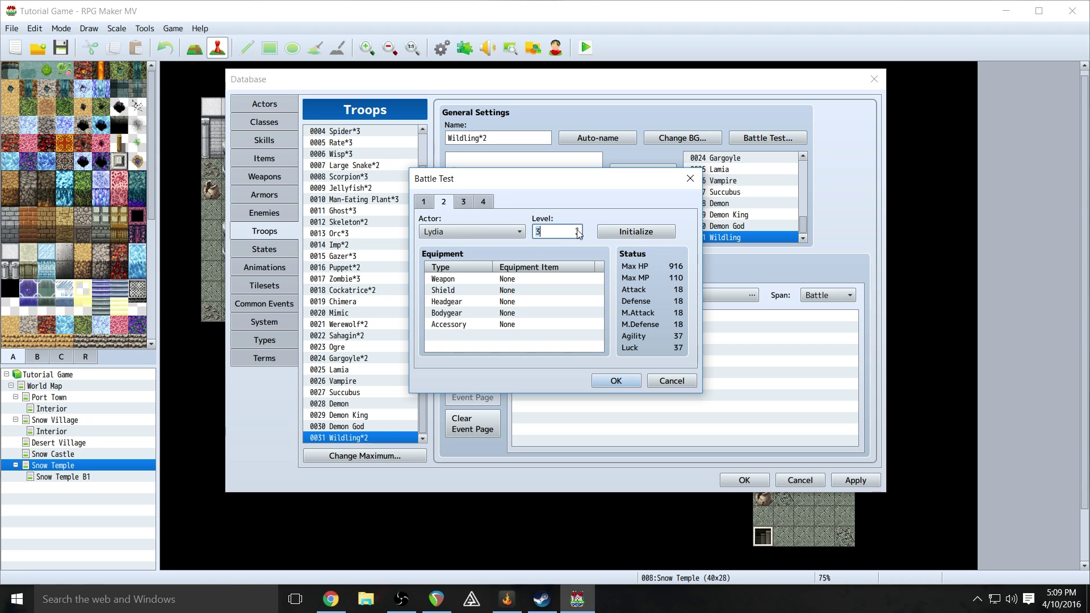
key("ctrl+shift+Tab")
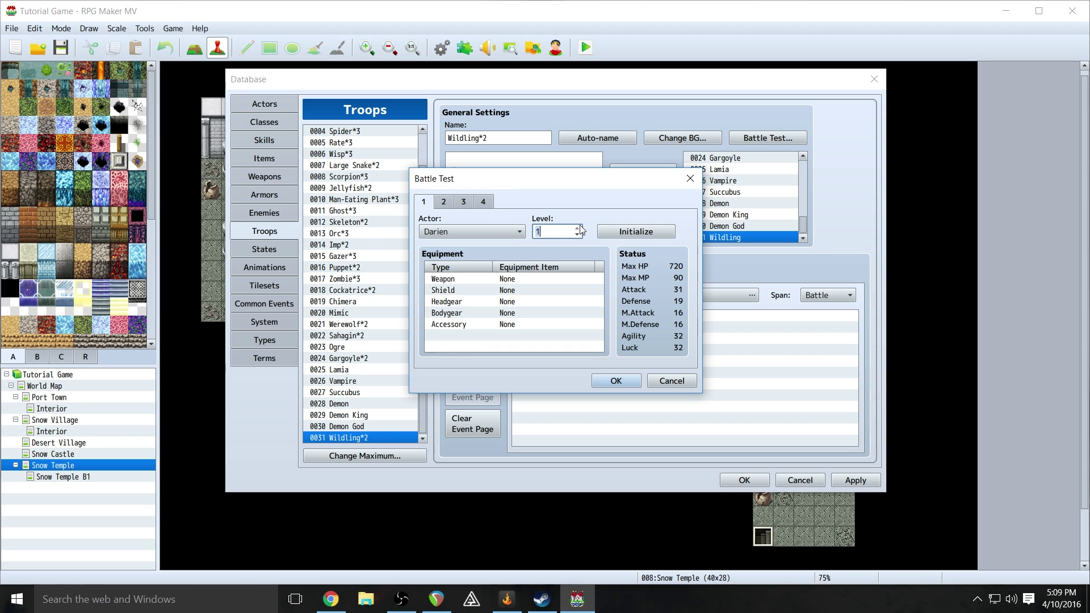
left_click(577, 228)
left_click(577, 228)
left_click(577, 228)
left_click(577, 227)
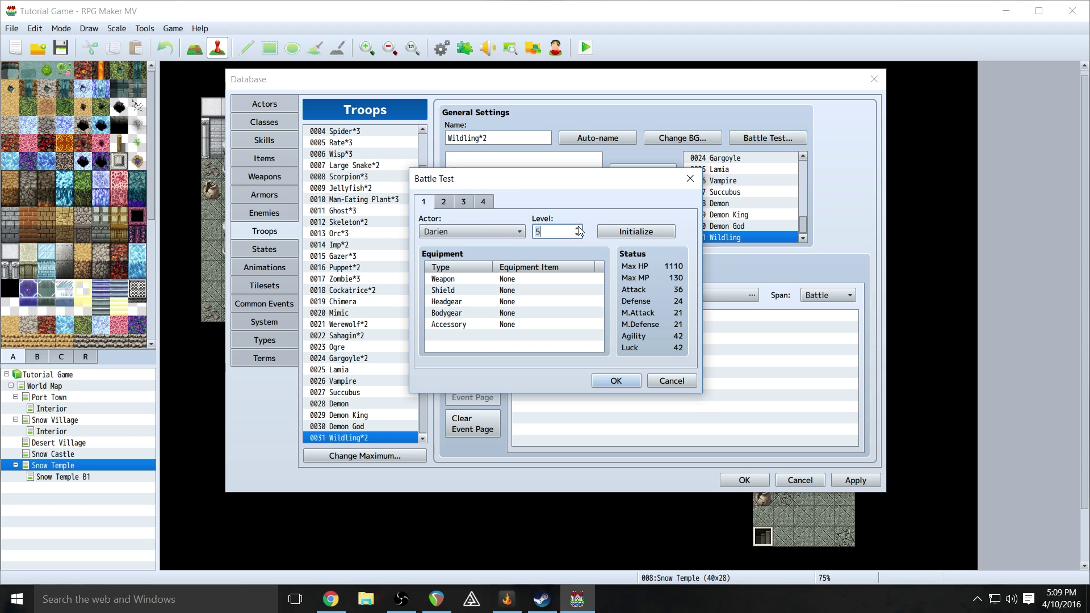
- Equip Darien with a Short Sword, Casual Clothes and War God's Belt
double_click(513, 278)
left_click(511, 300)
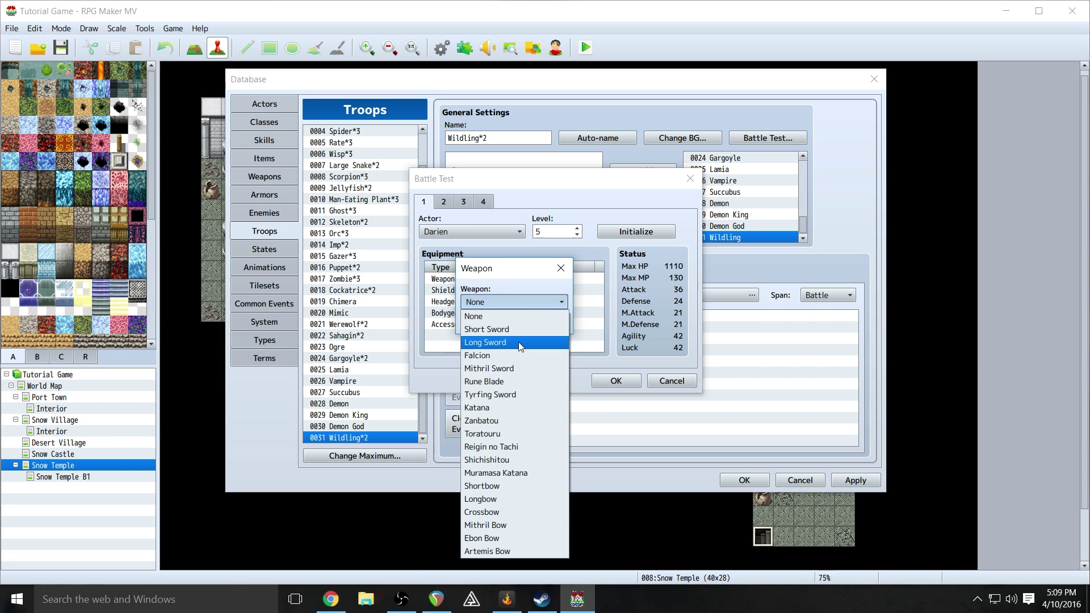
left_click(508, 329)
left_click(487, 321)
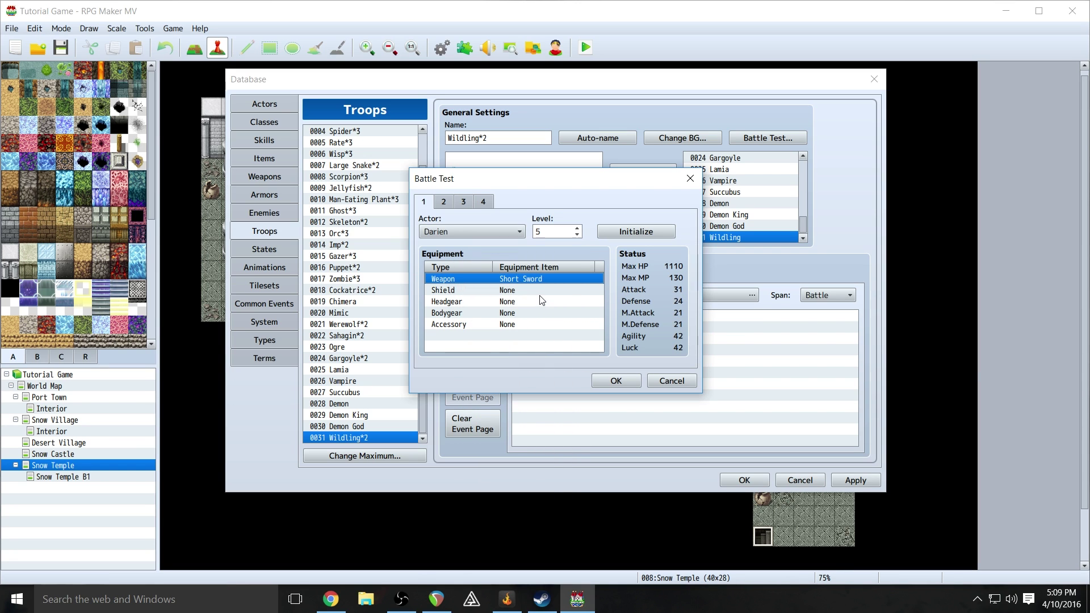
double_click(536, 301)
left_click(535, 302)
left_click(523, 324)
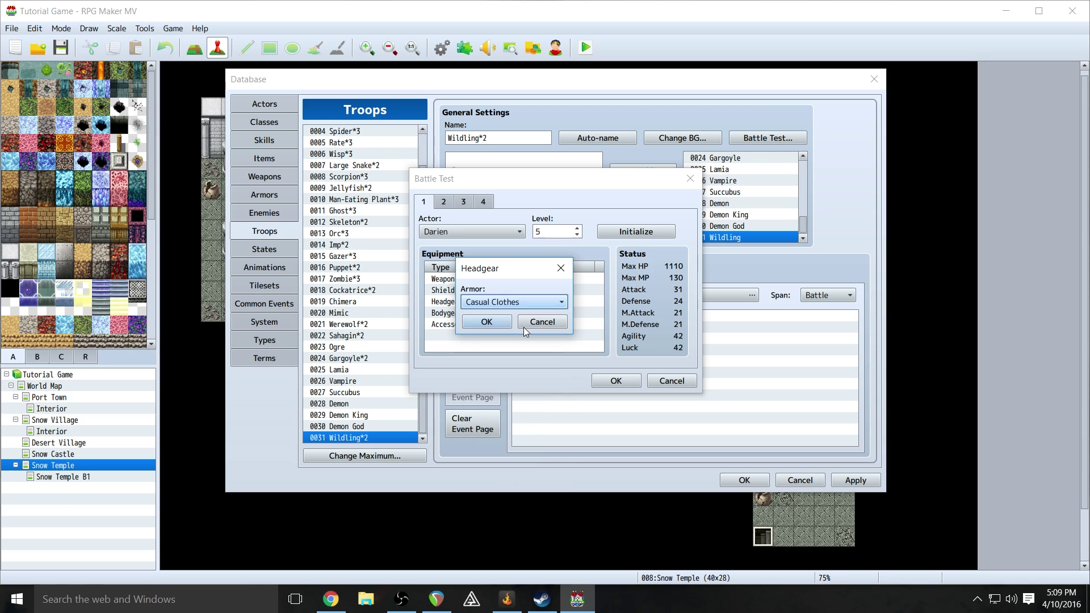
left_click(487, 322)
double_click(544, 313)
left_click(529, 301)
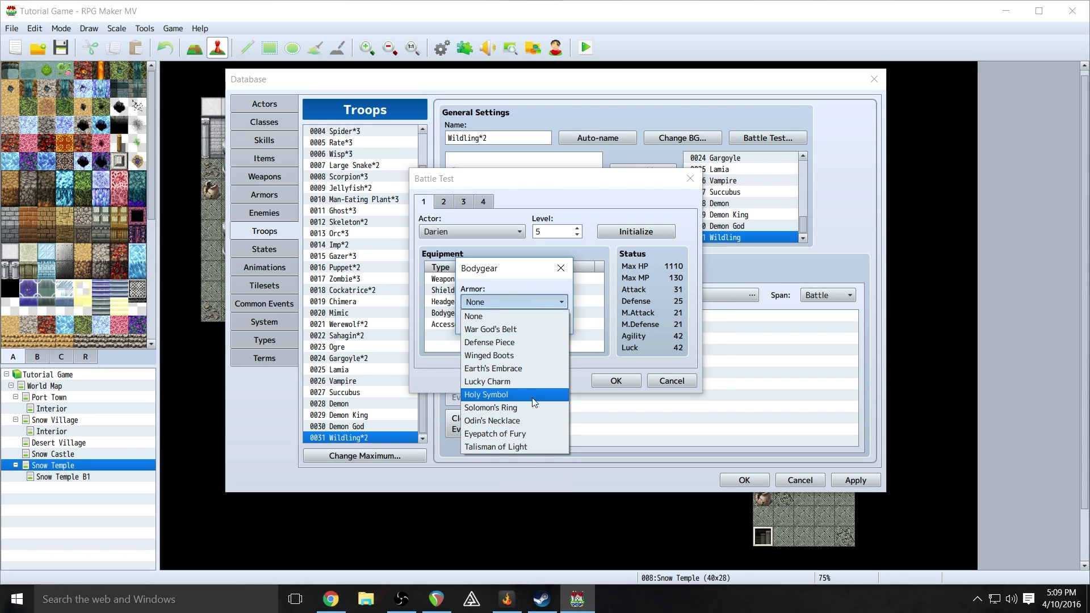
left_click(515, 330)
left_click(489, 322)
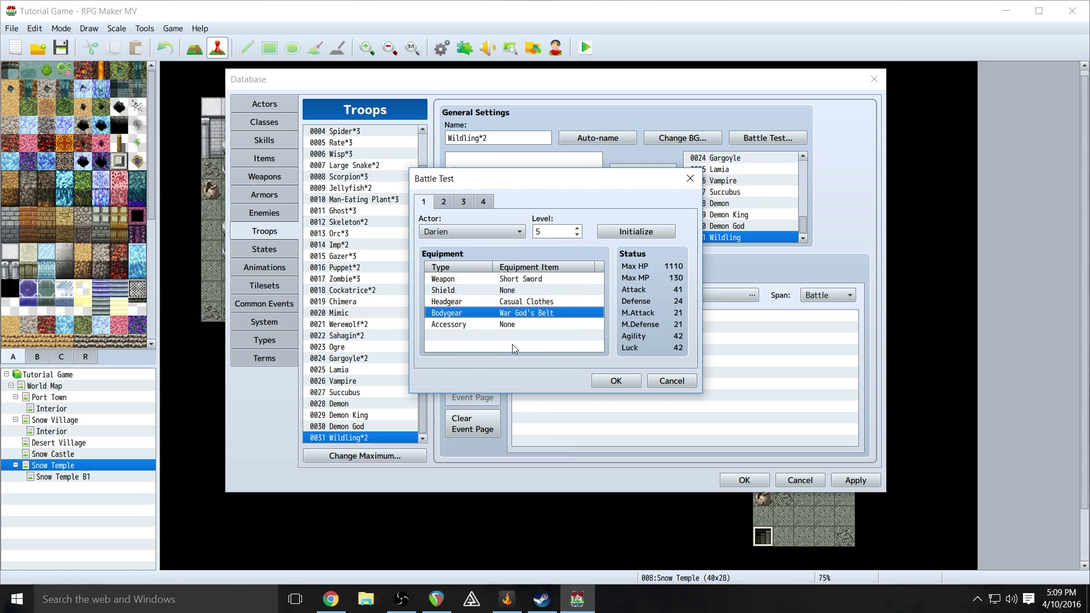
- Equip Lydia with a Shortbow
left_click(452, 204)
double_click(472, 278)
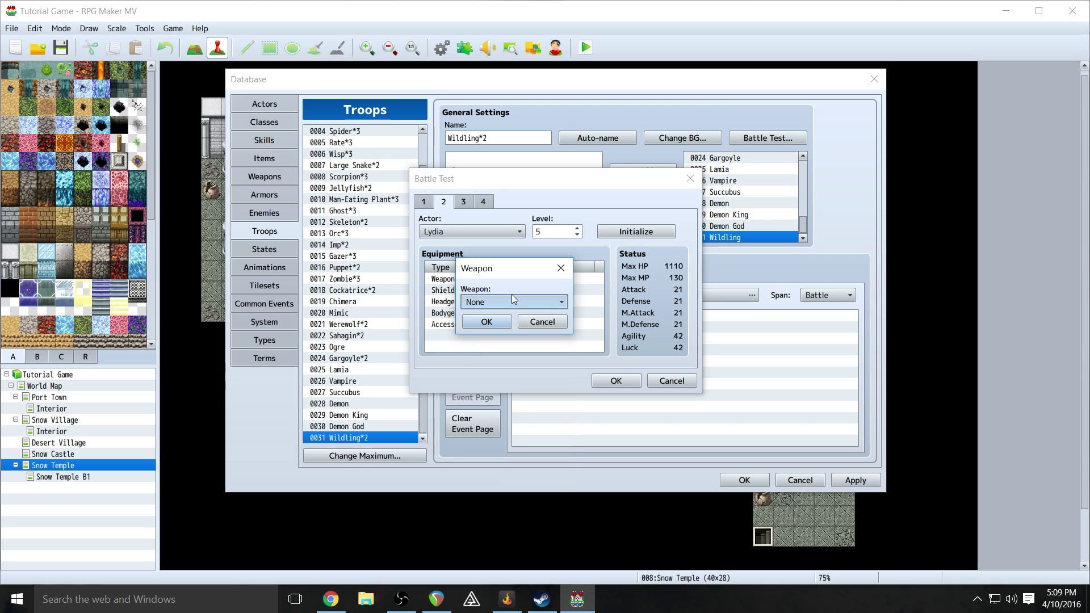
left_click(512, 298)
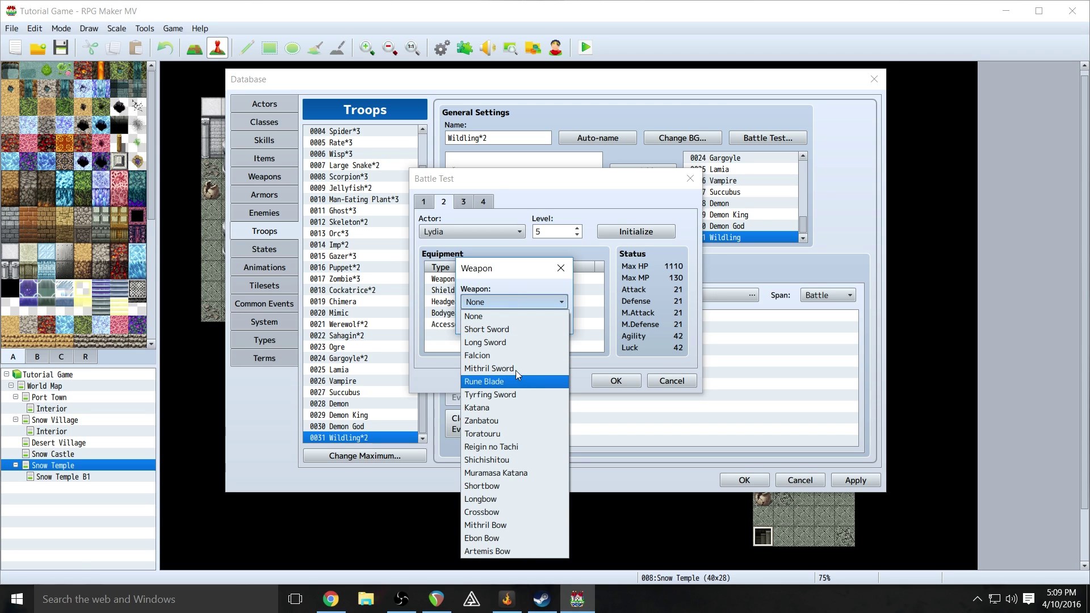
left_click(507, 484)
left_click(486, 319)
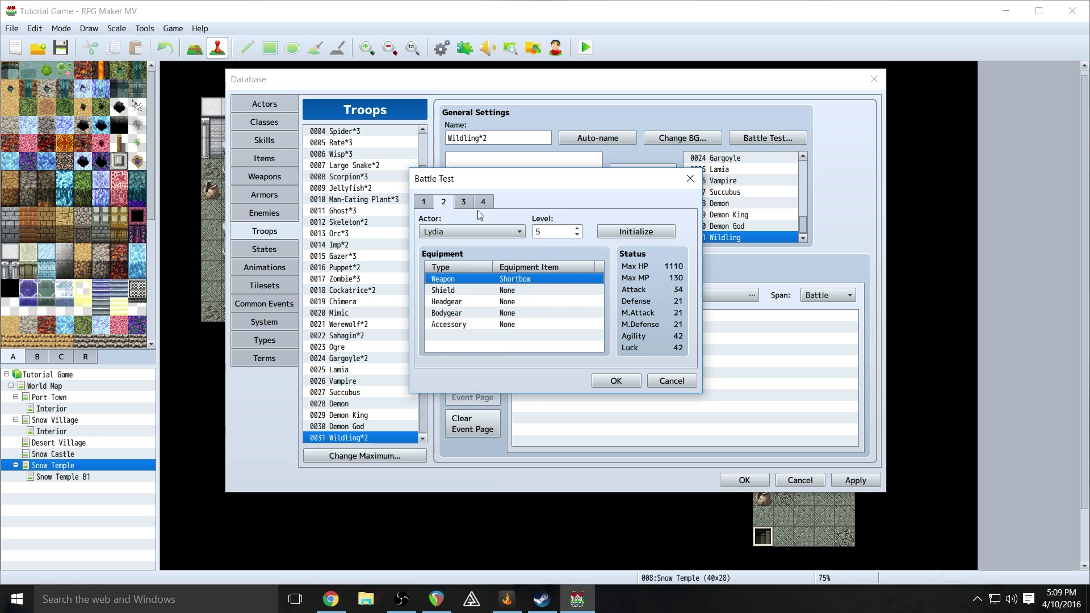
- Equip Simon with a Katana and start the battle test
left_click(463, 202)
double_click(512, 279)
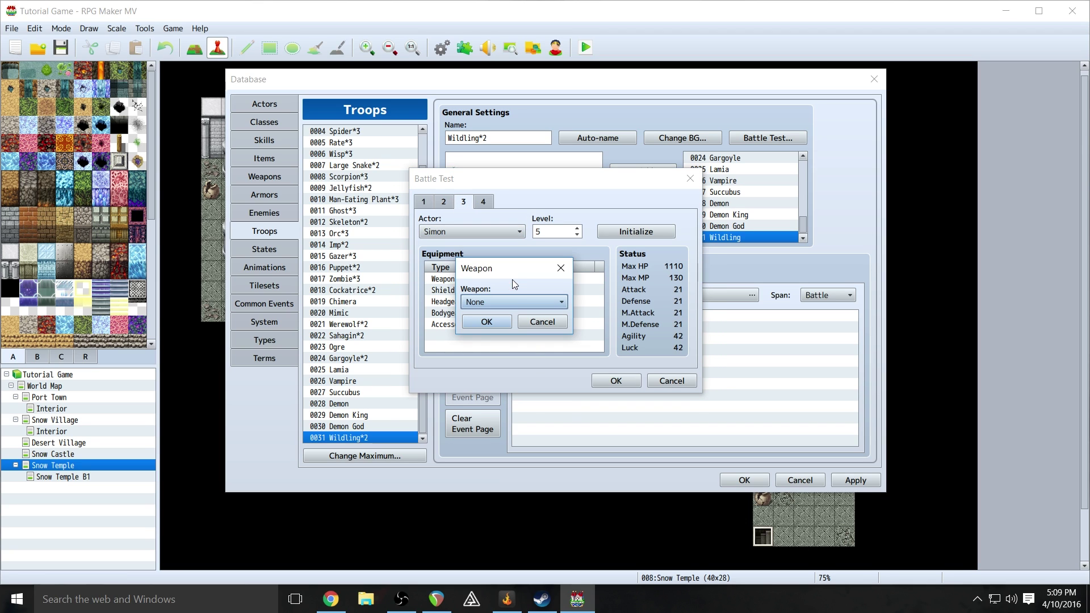
left_click(503, 304)
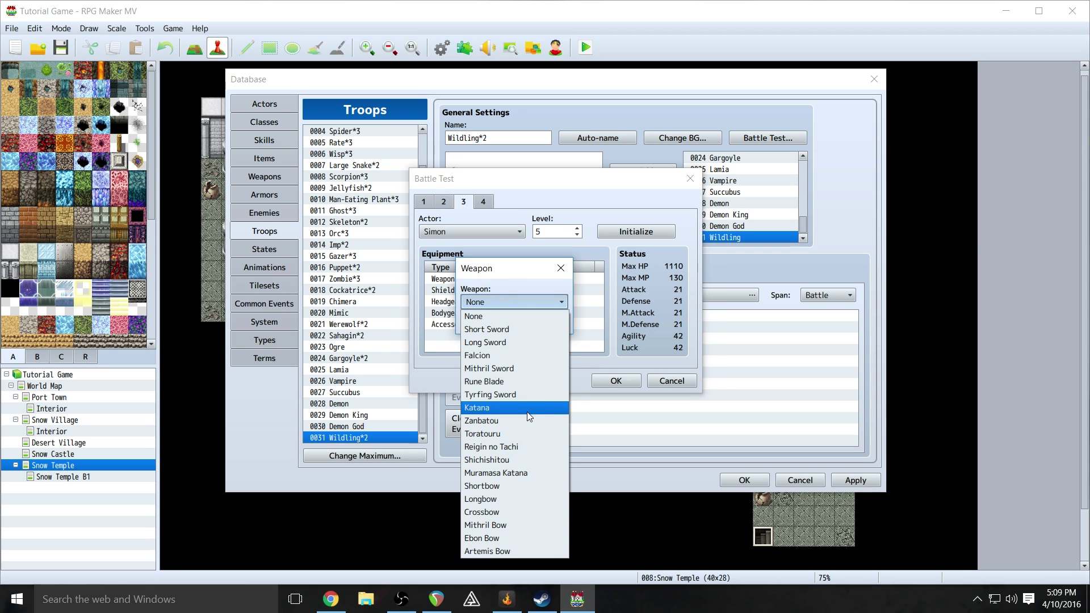
left_click(528, 417)
left_click(494, 326)
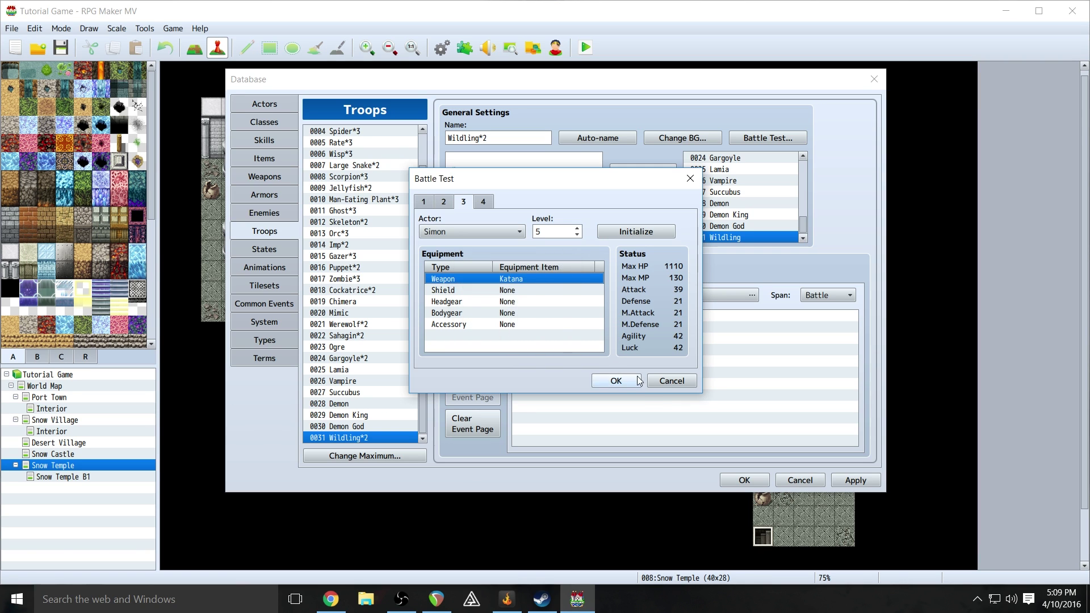
left_click(636, 381)
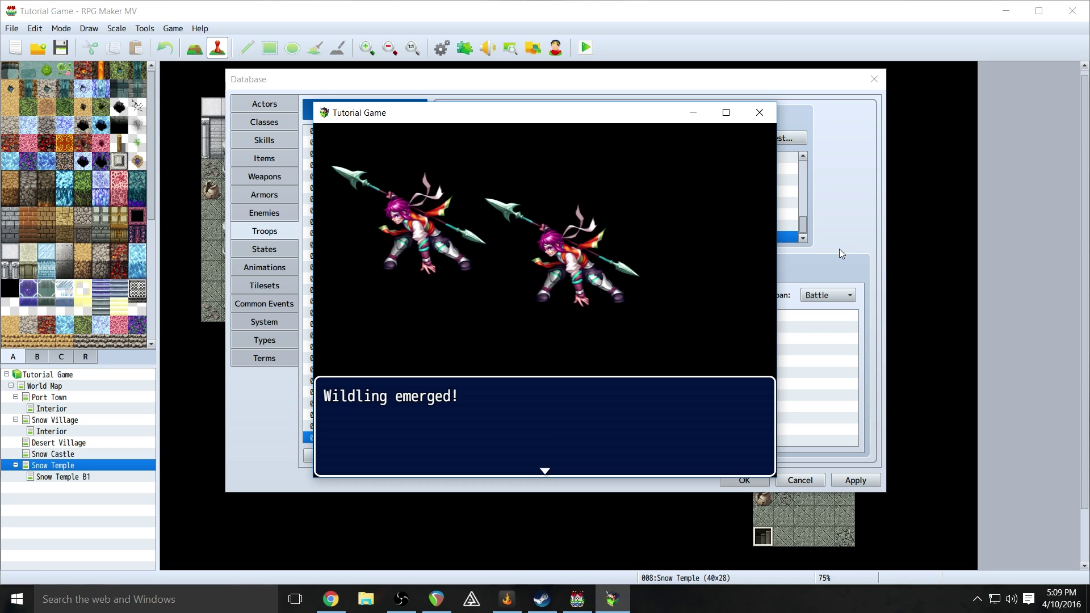
- Fight one turn of the Wildling test battle, then close the game window
key("Return")
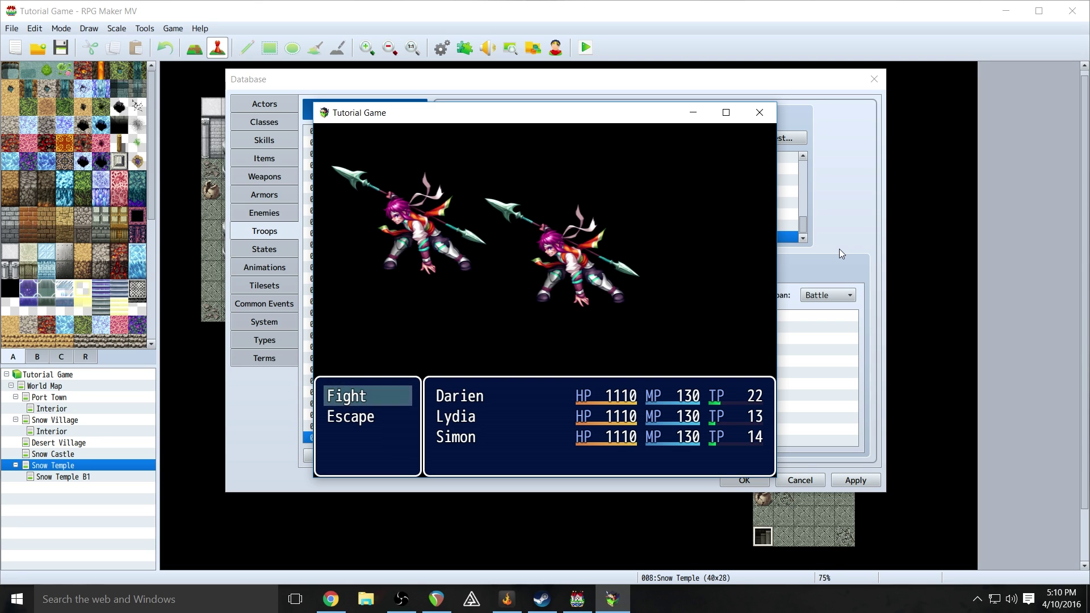
key("Return")
key("Return")
key("Return")
key("Return")
key("Return")
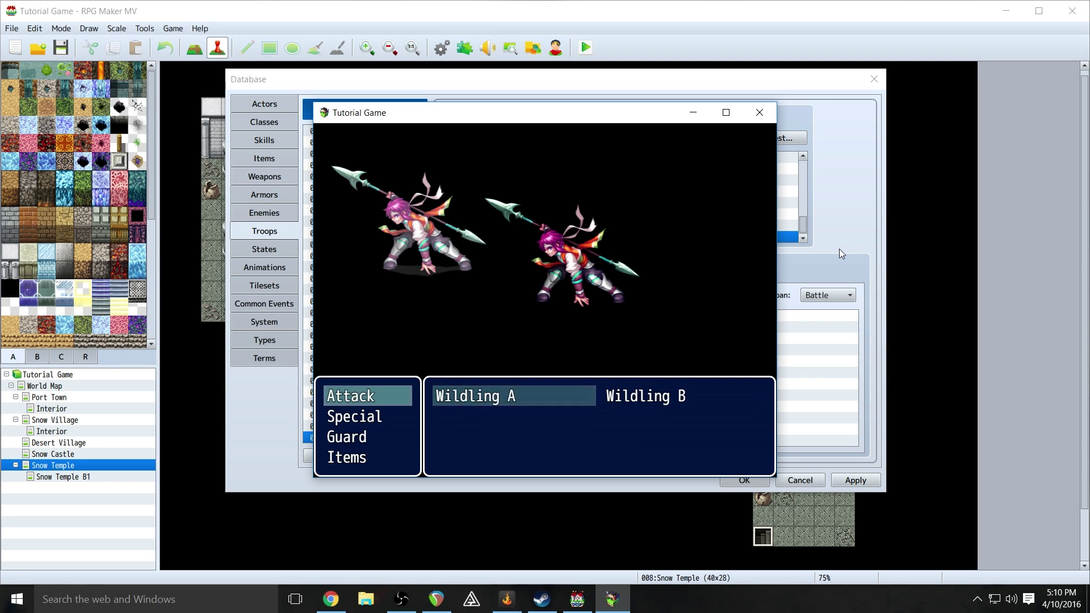
key("Return")
key("Return")
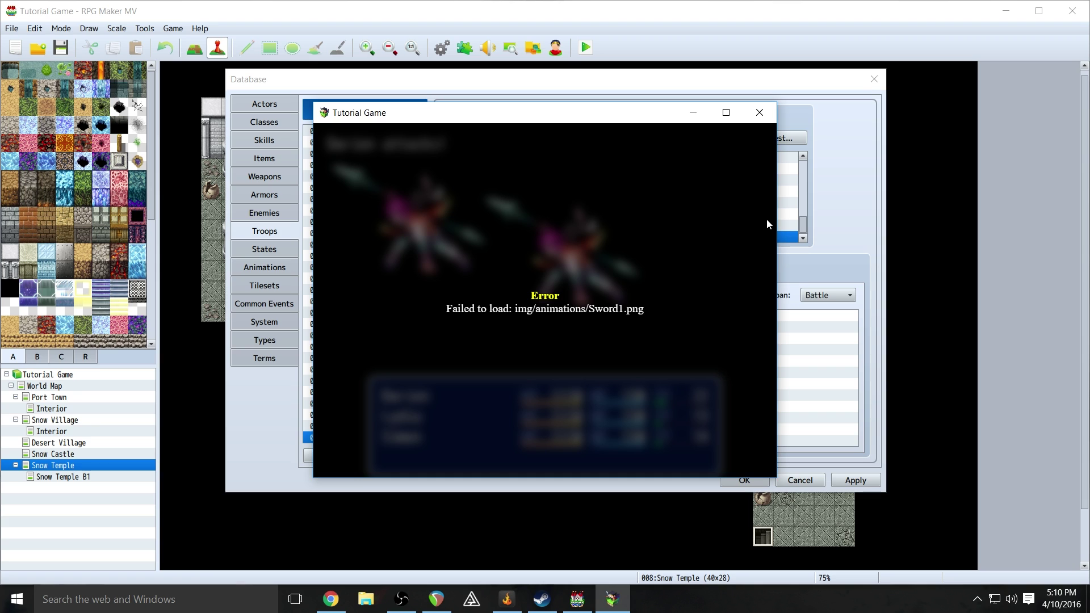
left_click(759, 112)
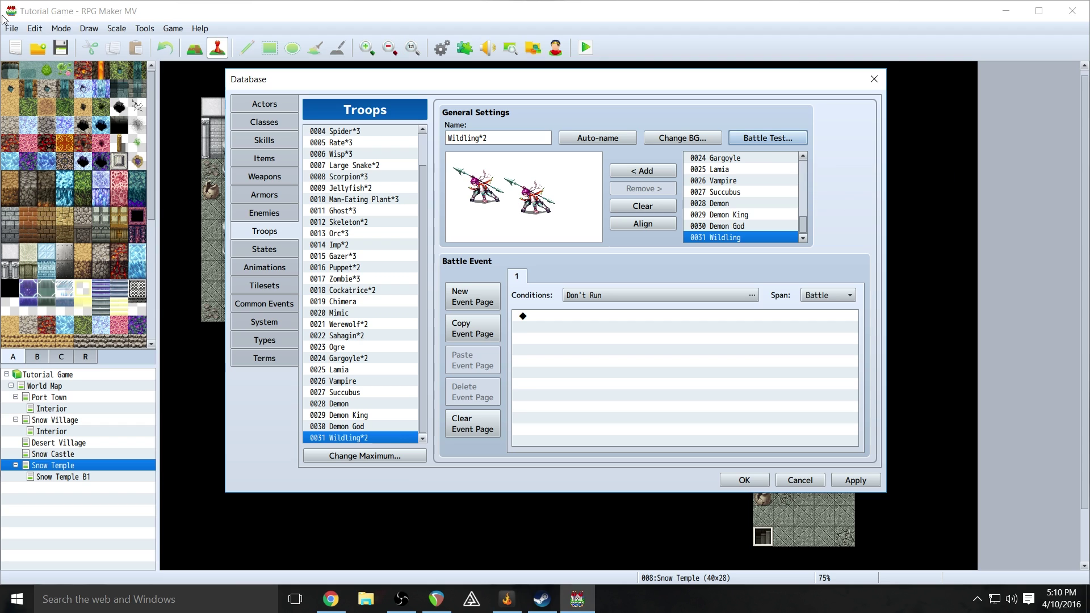
- Apply the Database changes and close the Database
left_click(281, 212)
left_click(264, 231)
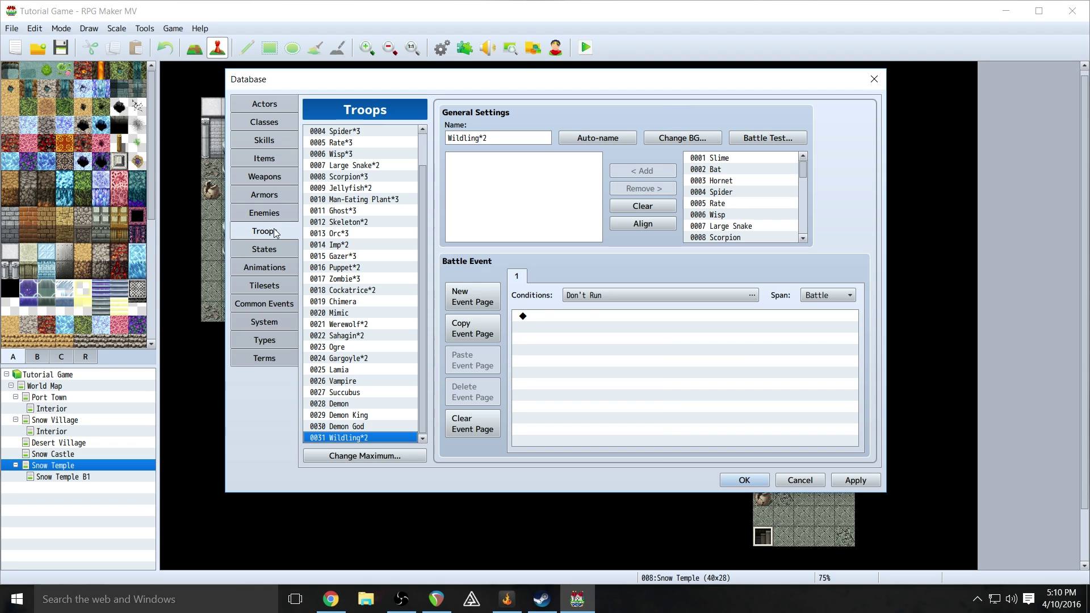
left_click(855, 481)
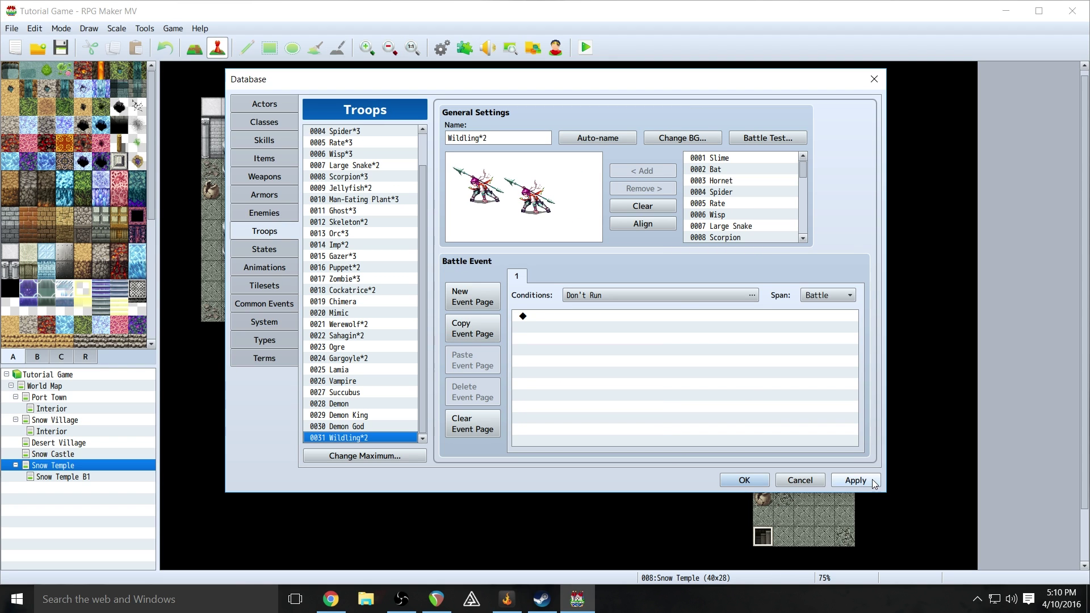
left_click(744, 480)
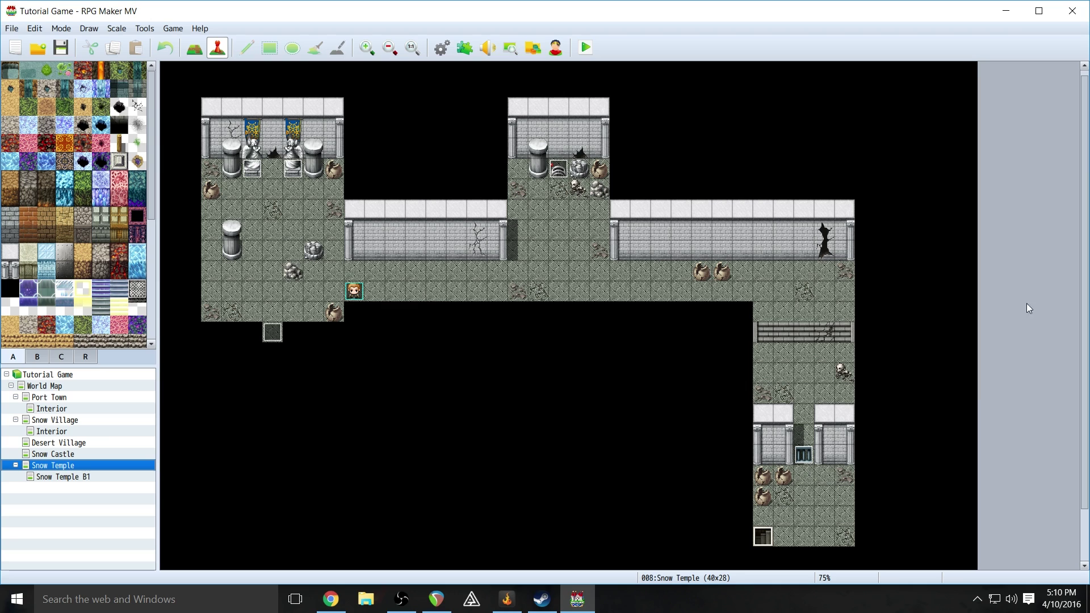
- Open the Snow Temple map properties and add a Wildling*2 encounter
right_click(58, 471)
left_click(79, 475)
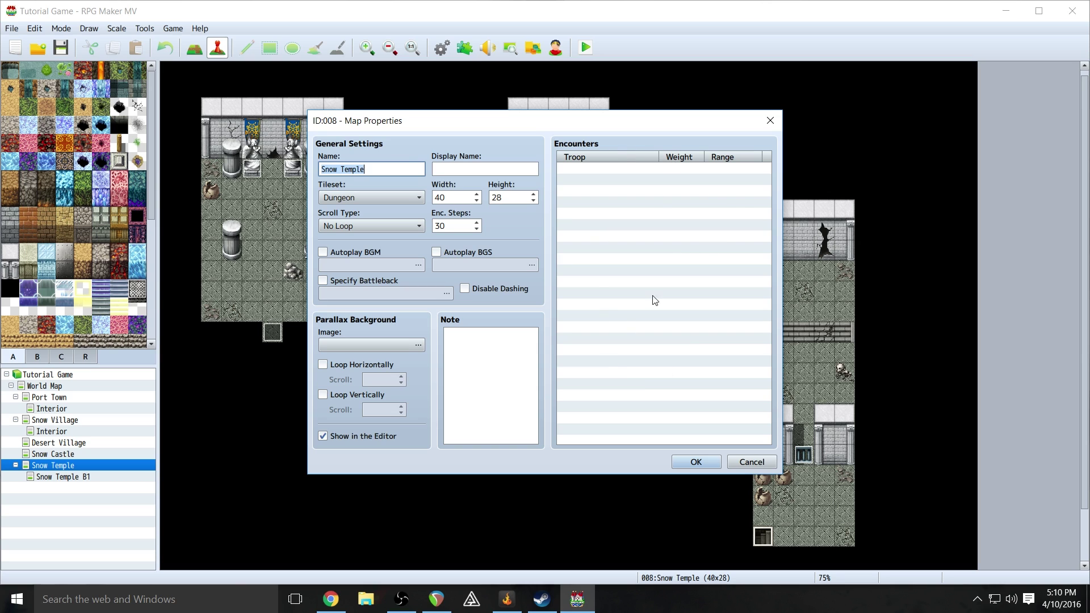
double_click(609, 169)
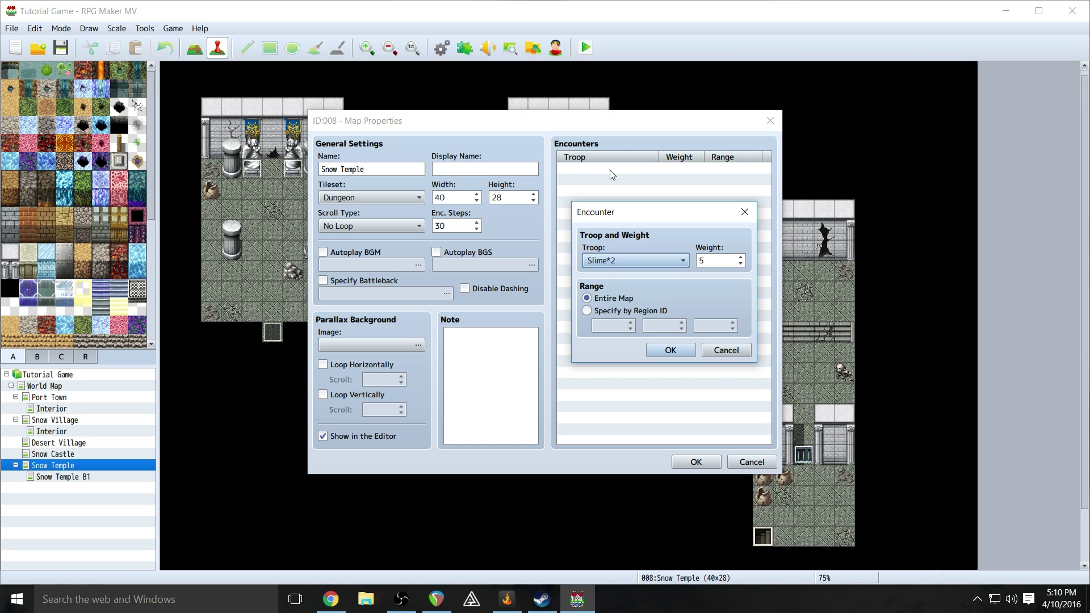
left_click(618, 261)
scroll(630, 454, "down", 2)
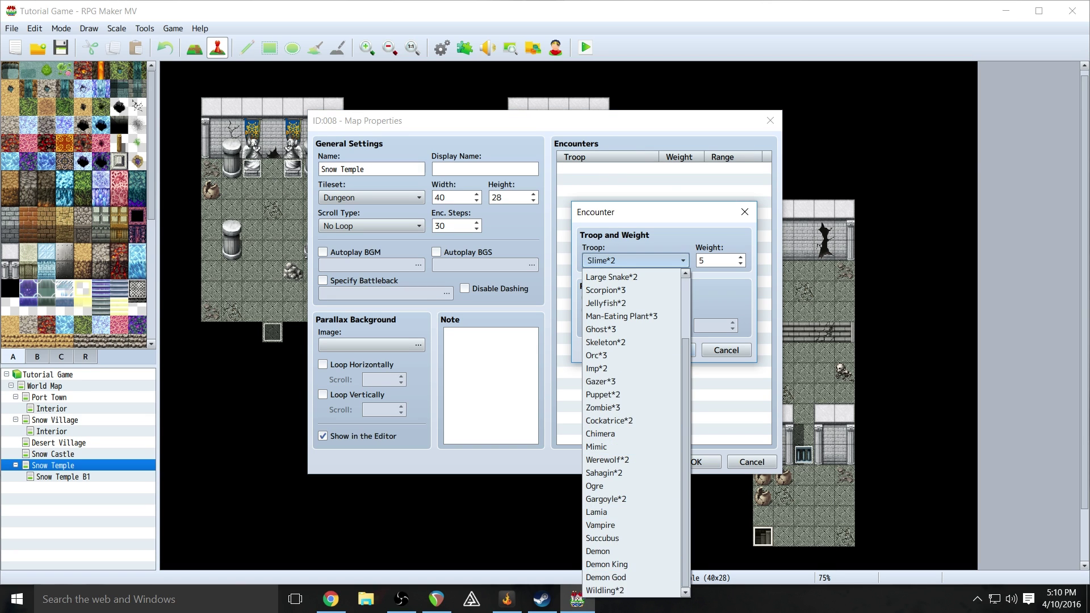
left_click(605, 590)
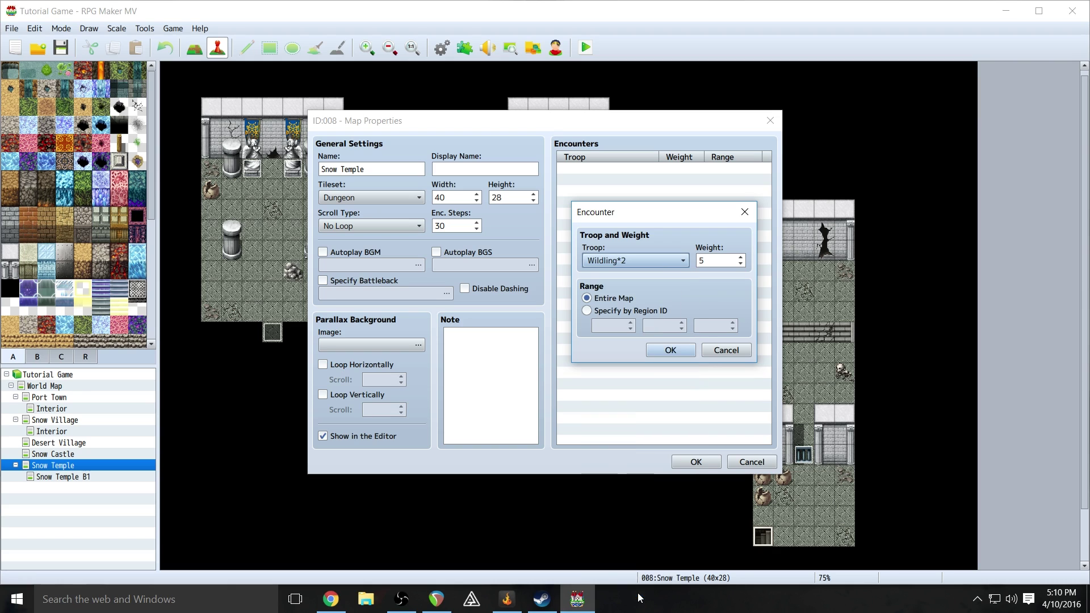
- Give the encounter weight 5 over the Entire Map and confirm both dialogs
left_click(709, 261)
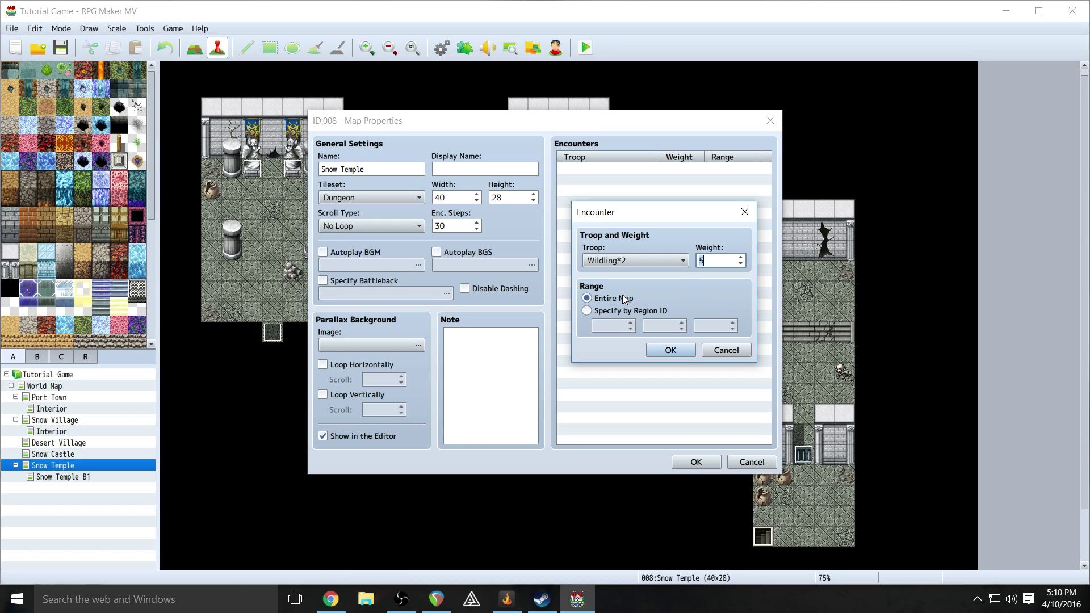
left_click(614, 311)
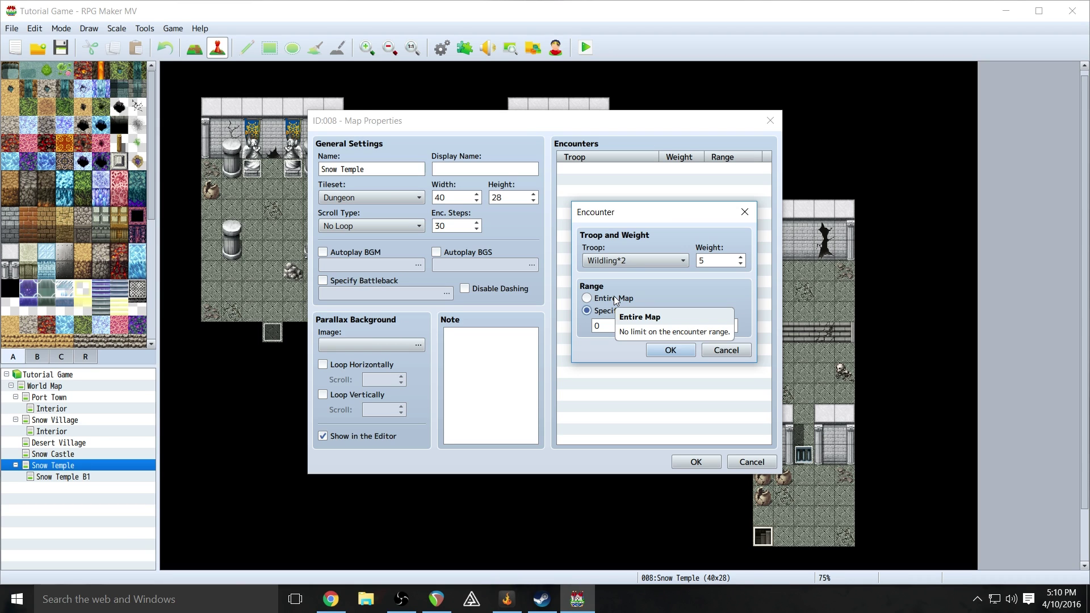
left_click(614, 299)
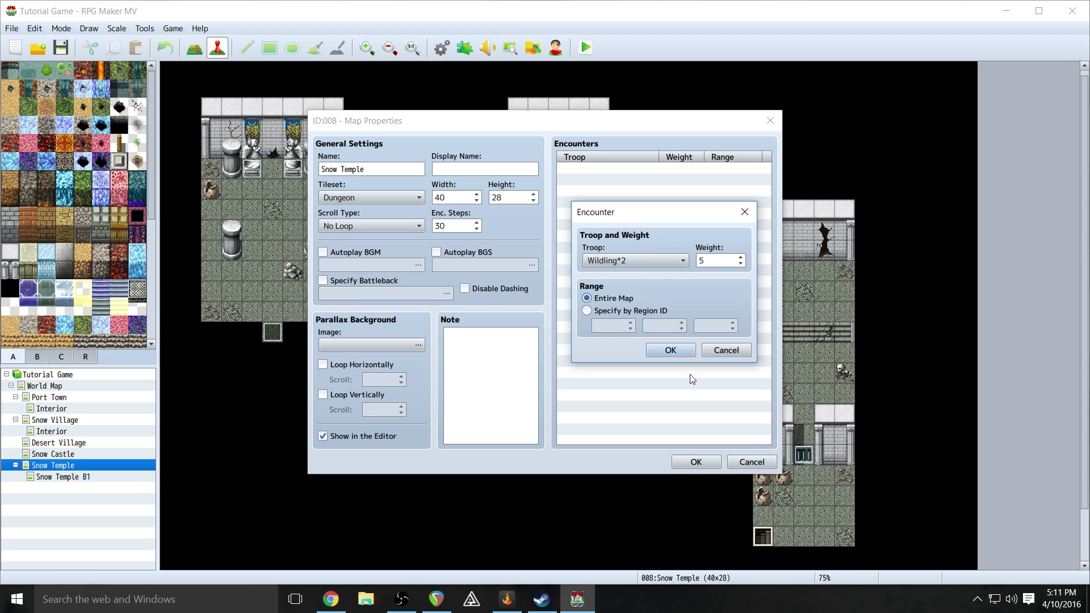
left_click(690, 351)
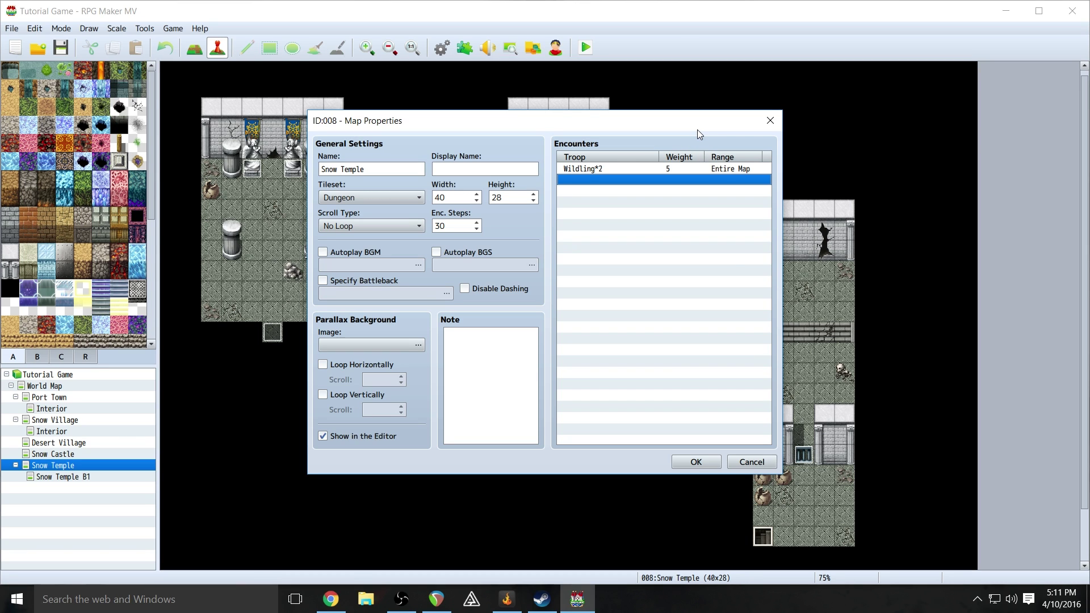
left_click(697, 462)
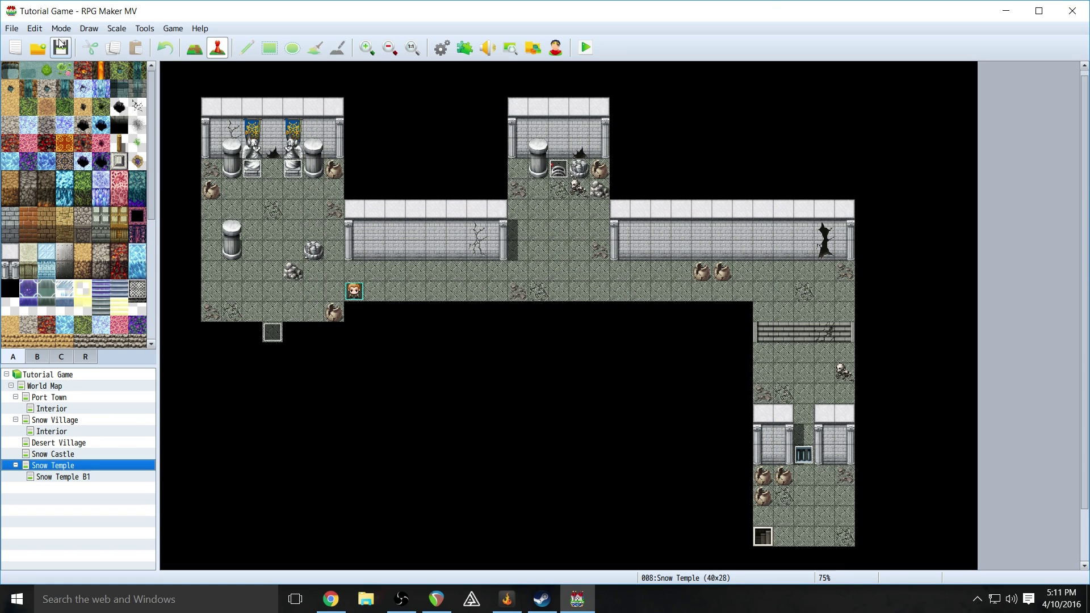